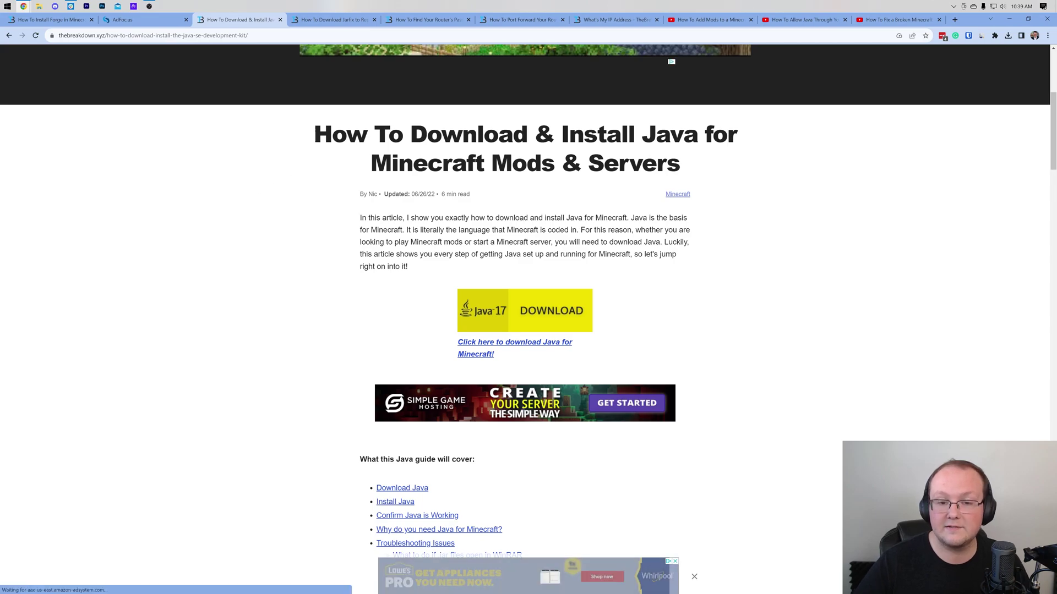
- Review the Java 17 download guide, the Jarfix guide and the router password guide on The Breakdown
left_click_drag(369, 165, 683, 172)
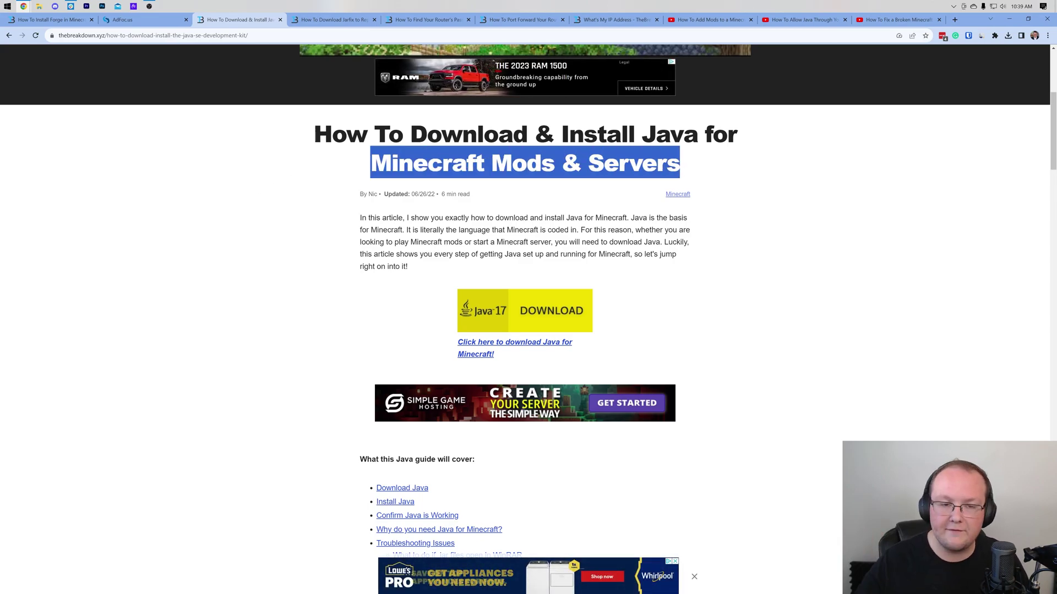
left_click(712, 169)
key("ctrl+Tab")
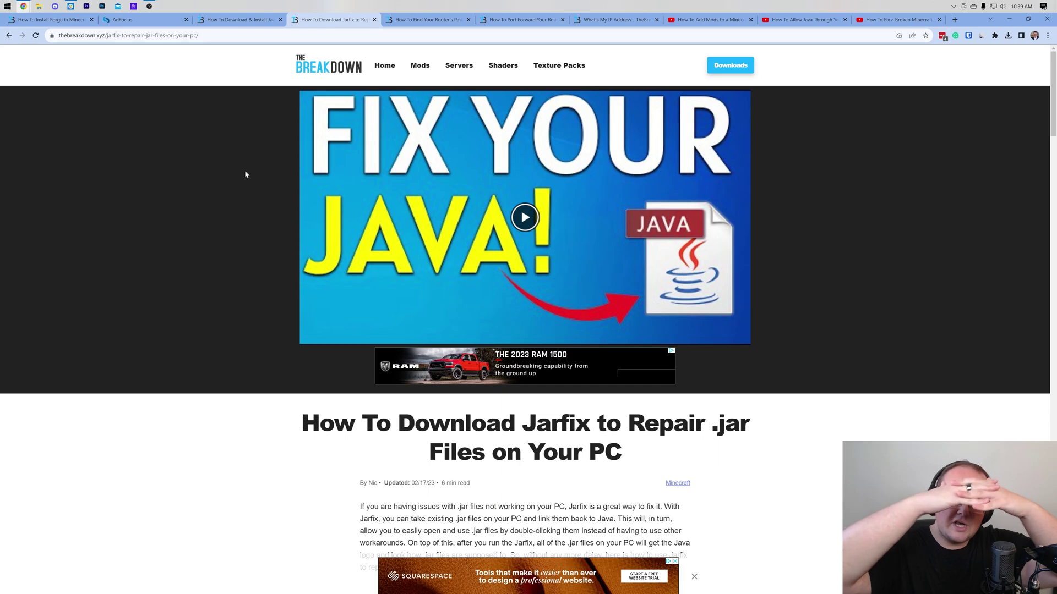
left_click(245, 21)
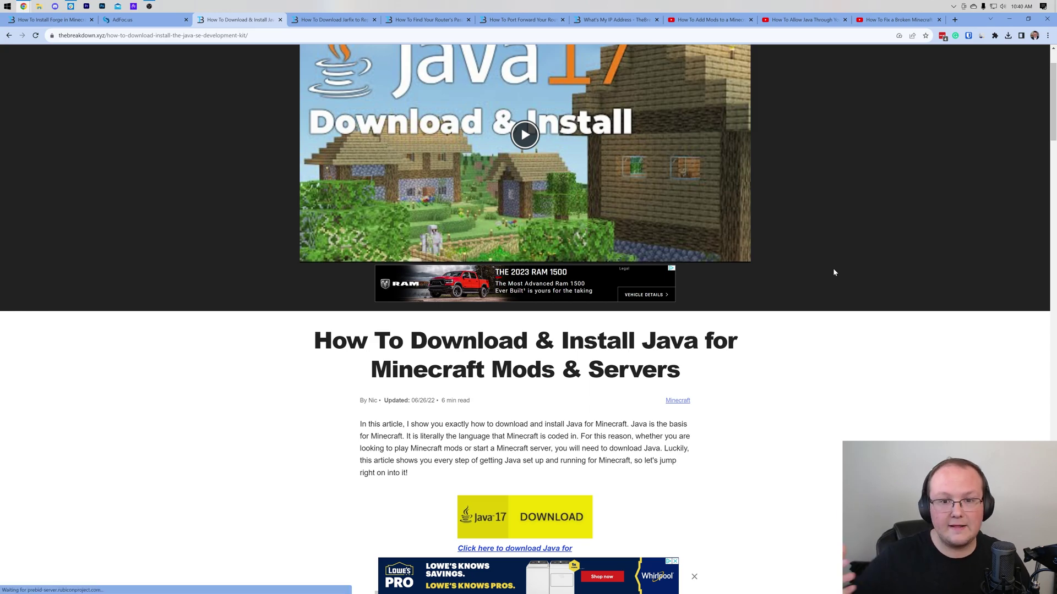
scroll(829, 275, "up", 2)
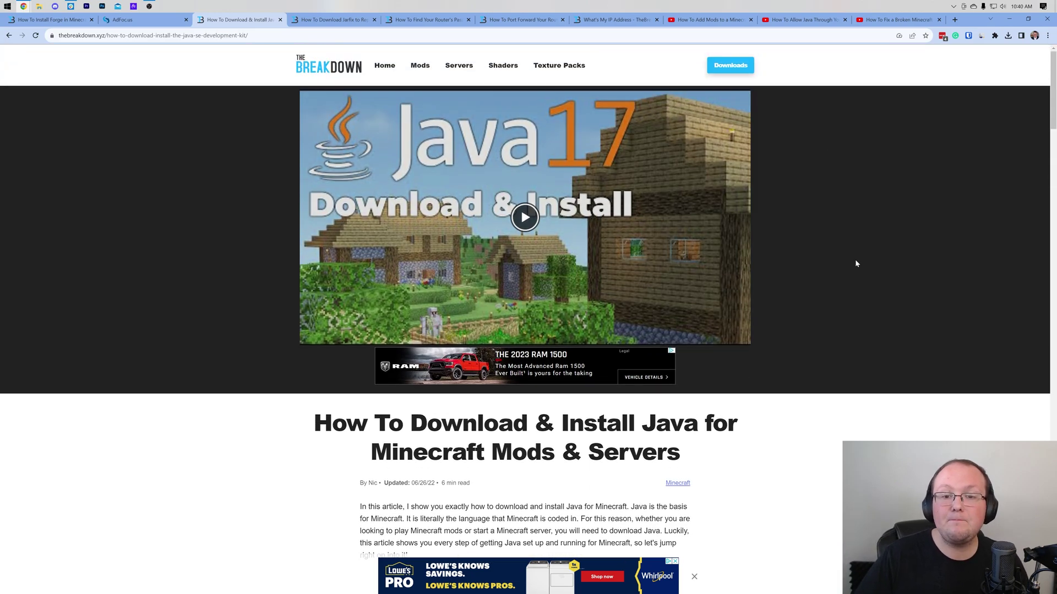
scroll(825, 307, "down", 3)
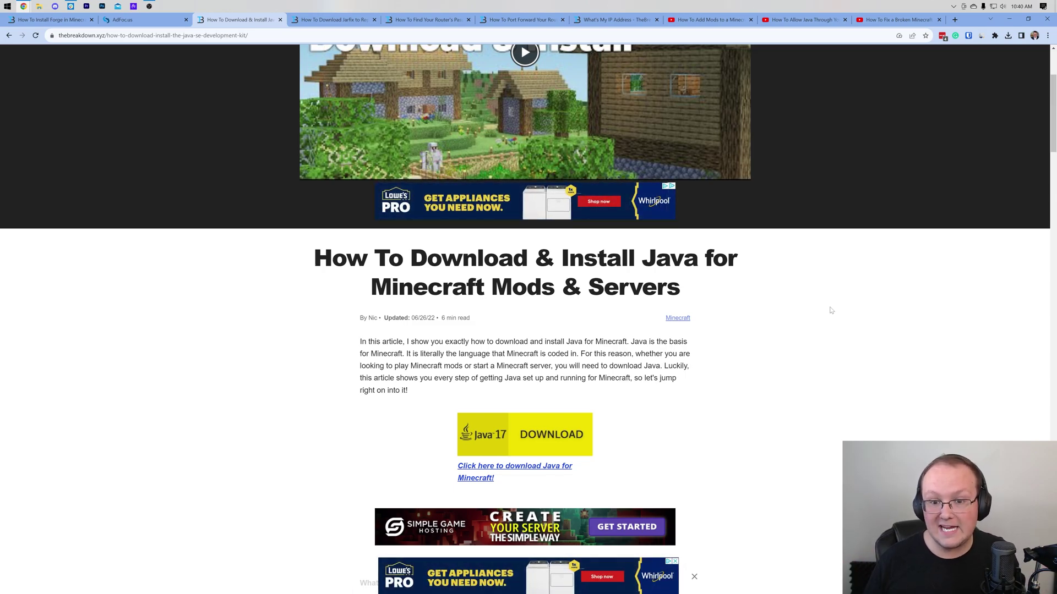
scroll(395, 64, "up", 3)
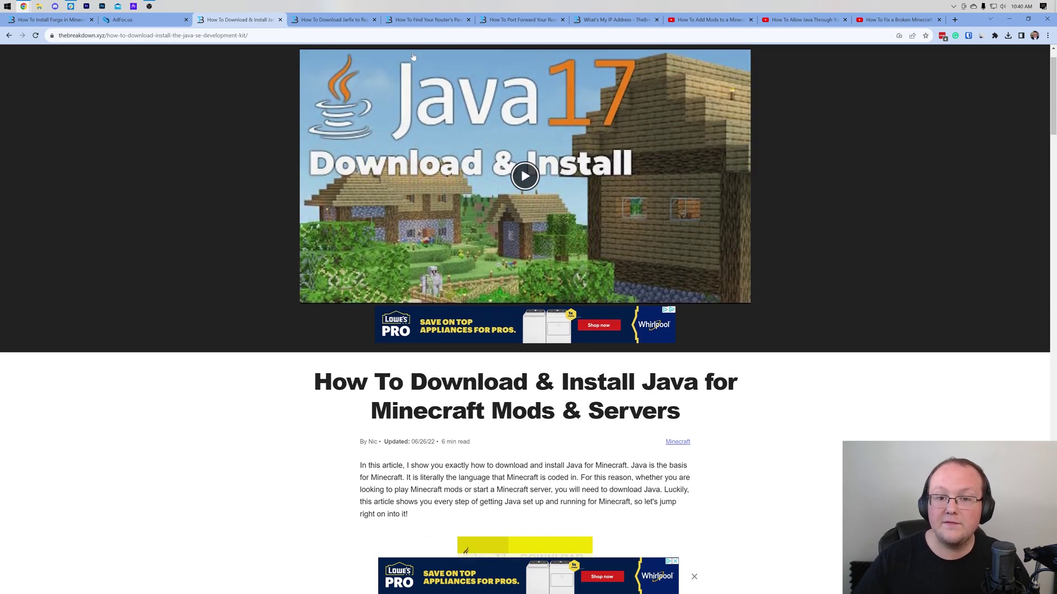
scroll(395, 63, "up", 1)
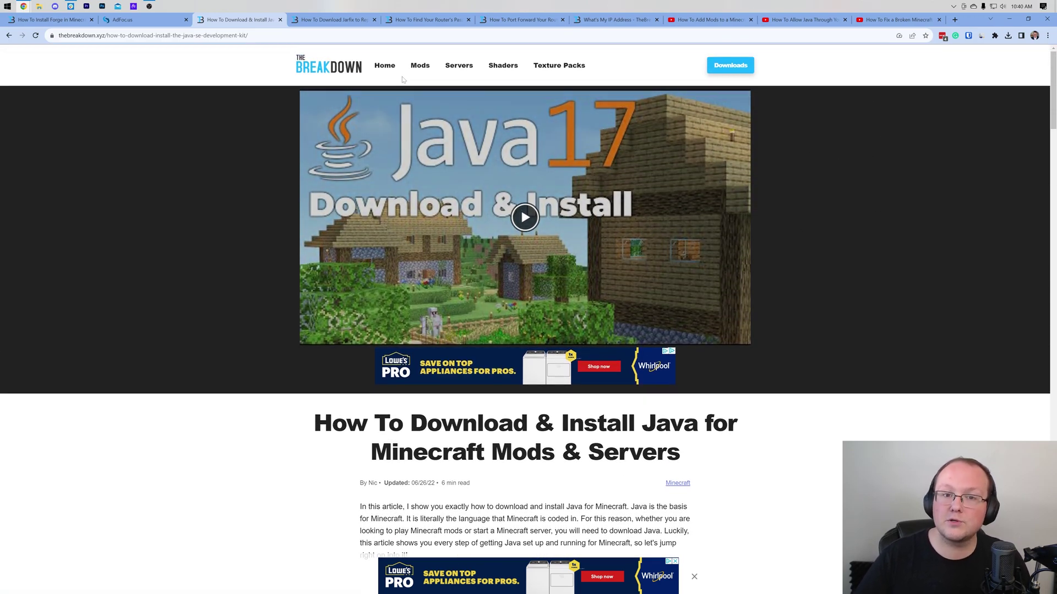
left_click(426, 19)
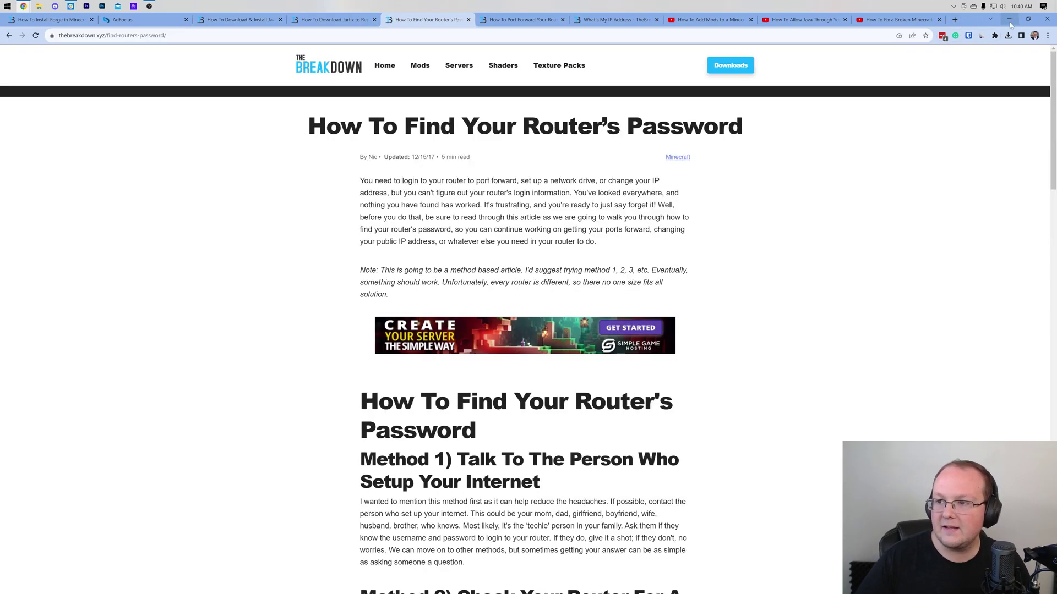
- Minimize the browser and open the forge-1.20.1-47.1.0 installer on the desktop with Java(TM) Platform SE binary
left_click(1010, 20)
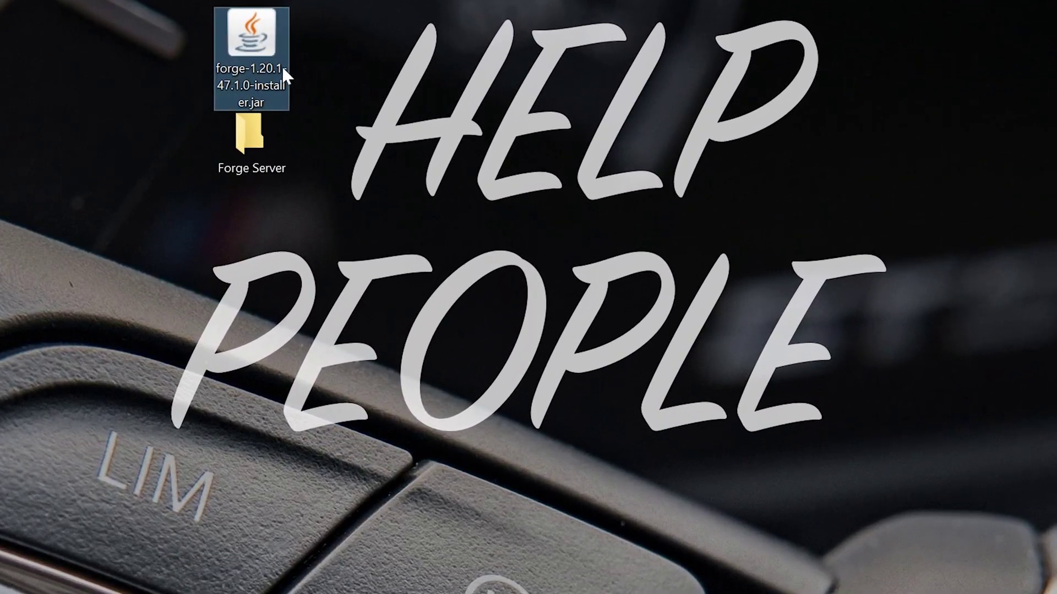
right_click(284, 61)
left_click(300, 211)
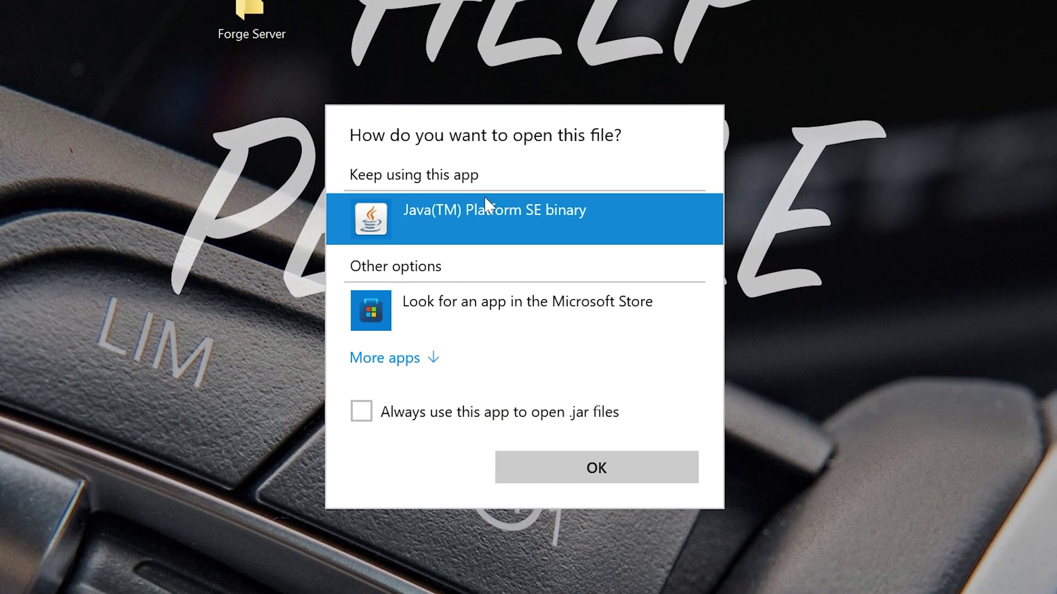
left_click(591, 468)
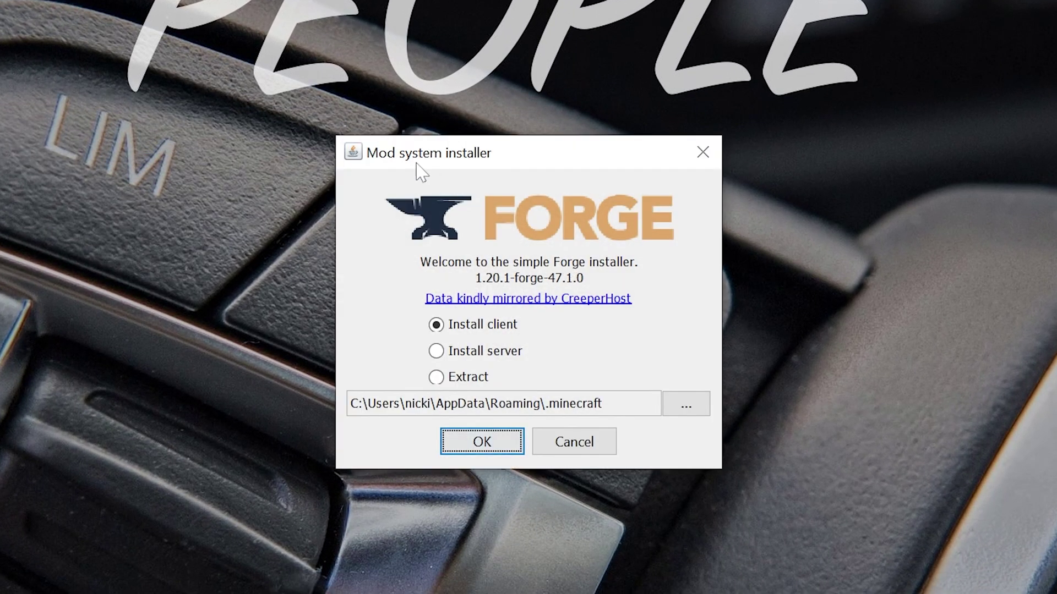
- Install the Forge 1.20.1 client into the default .minecraft folder and dismiss the completion dialog
left_click(490, 326)
left_click(487, 440)
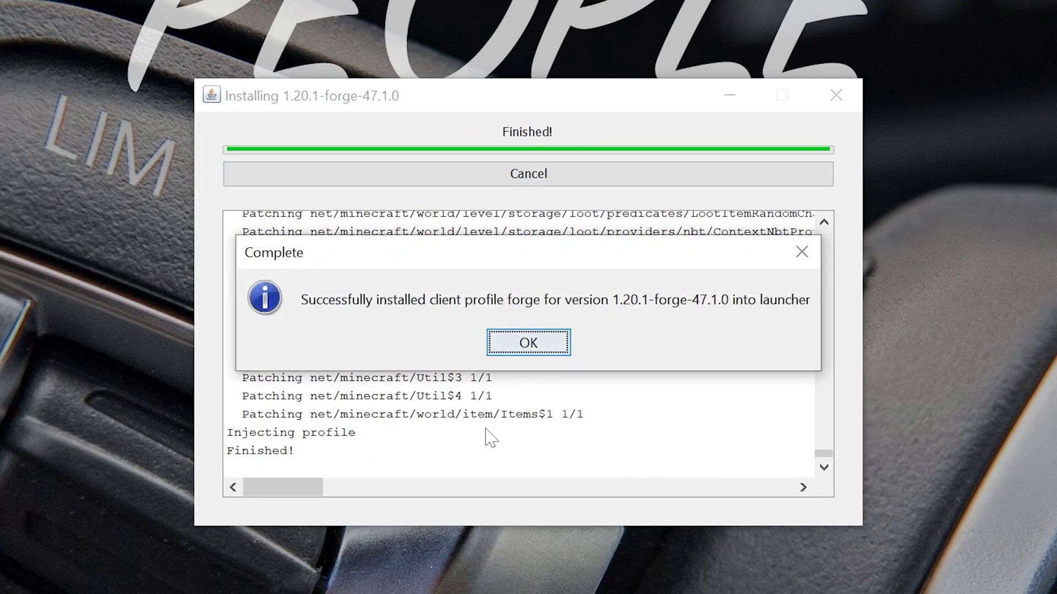
left_click(528, 343)
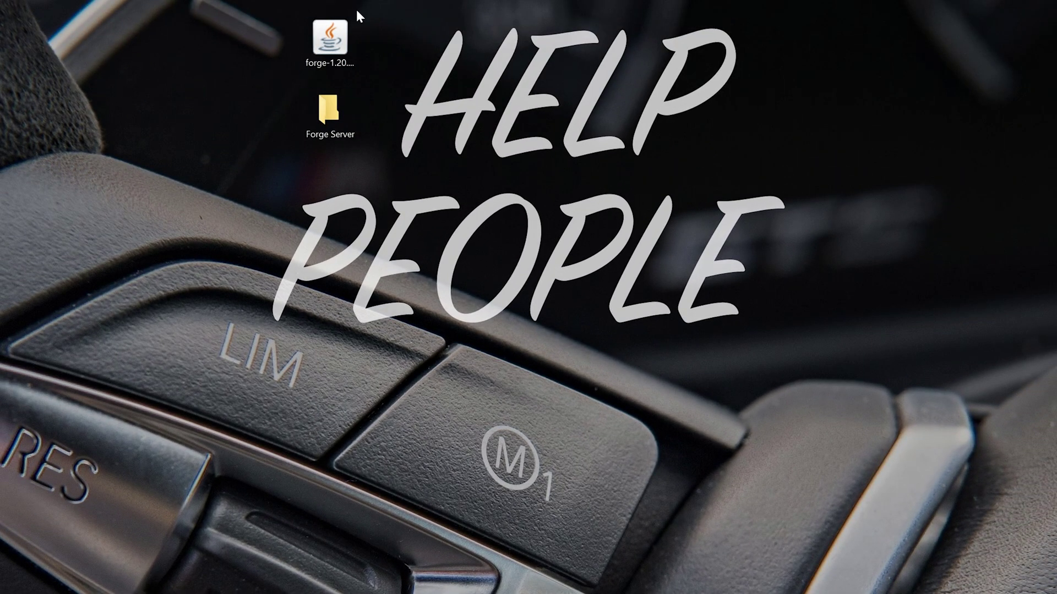
- Reopen the Forge installer from the desktop using Java(TM) Platform SE binary
right_click(326, 33)
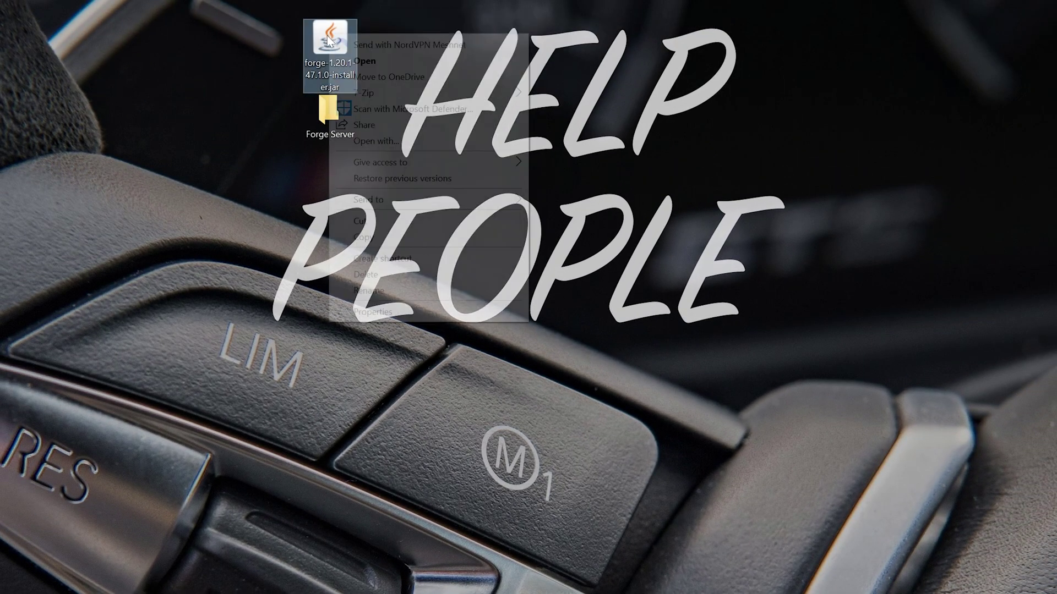
left_click(403, 141)
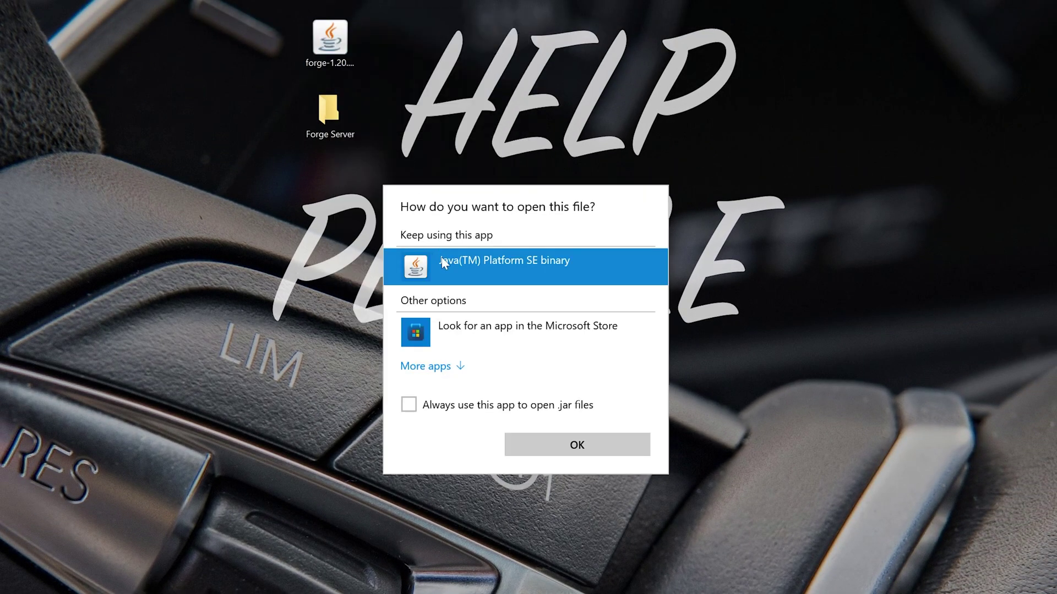
left_click(577, 445)
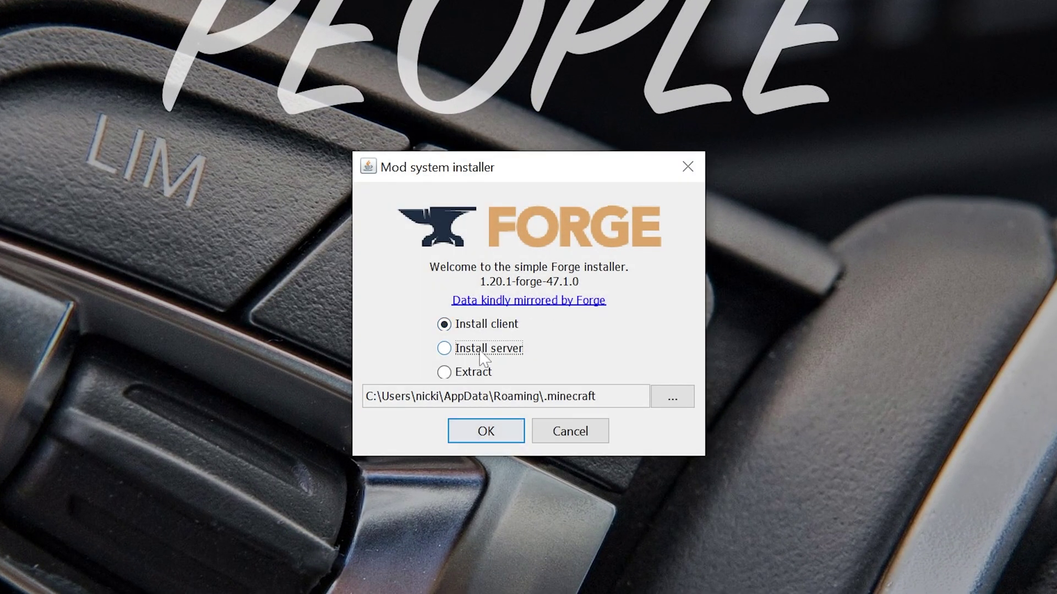
- Install the Forge 1.20.1 server into the Forge Server folder on the desktop and dismiss the completion dialog
left_click(484, 352)
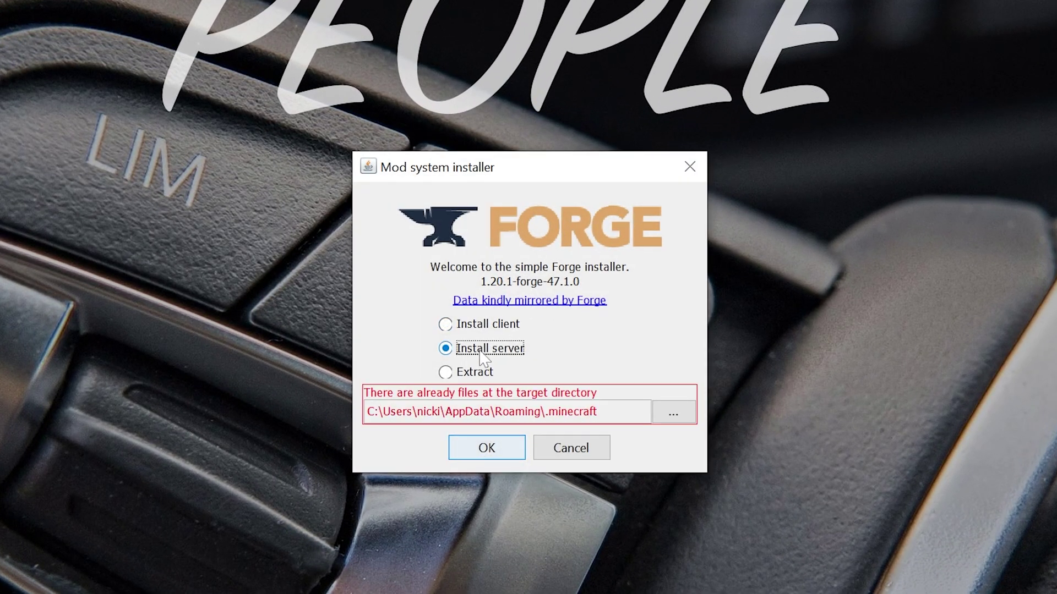
left_click(673, 414)
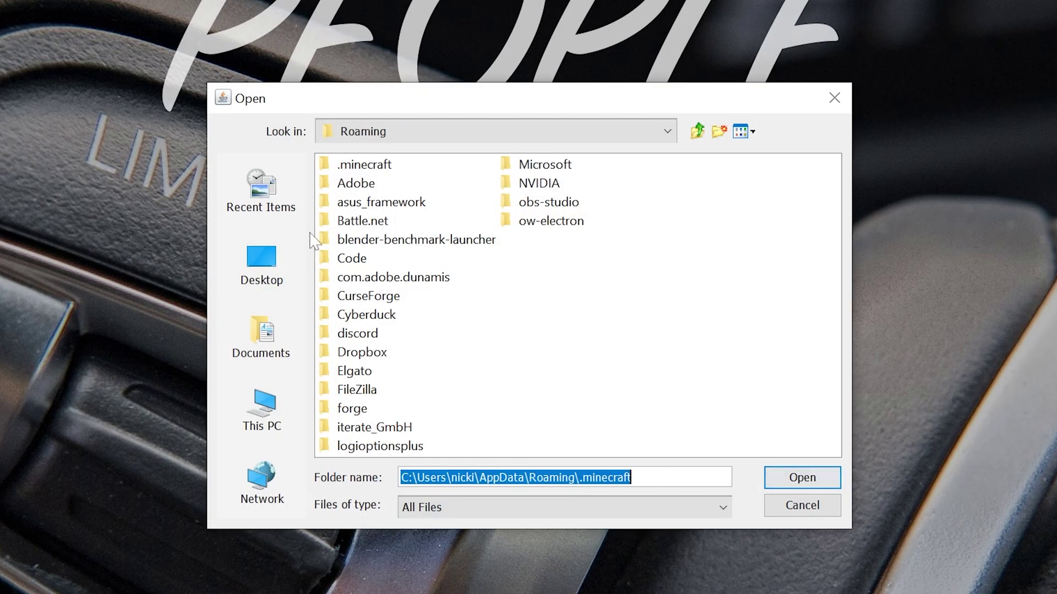
left_click(277, 273)
left_click(346, 297)
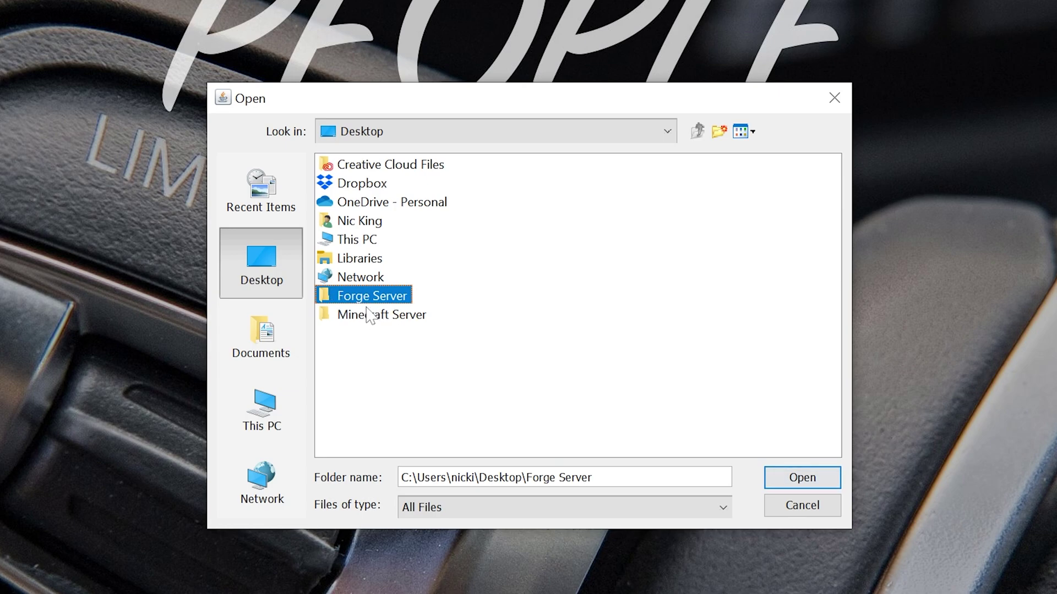
left_click(802, 477)
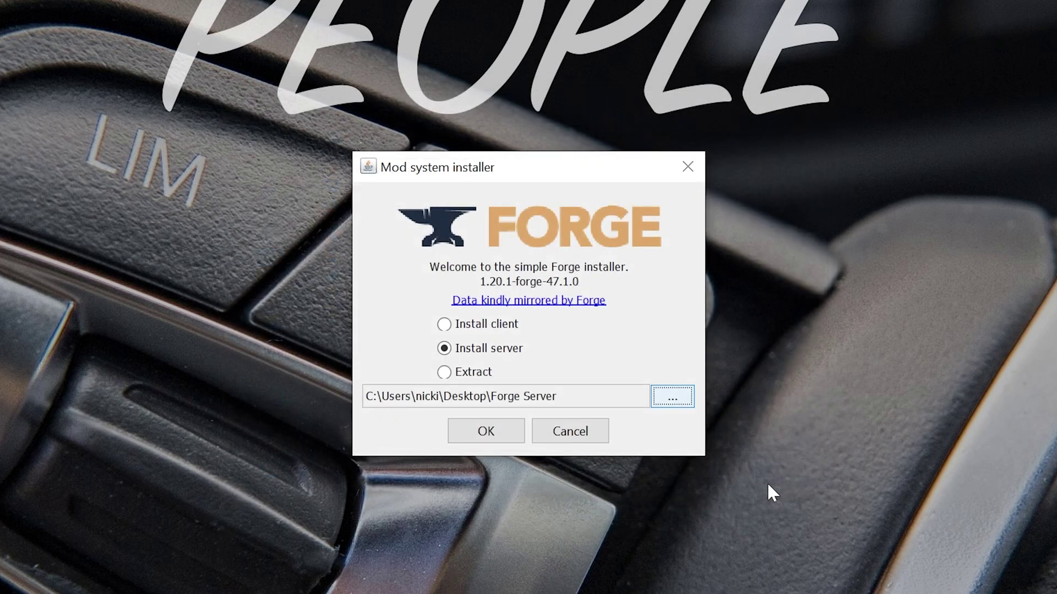
left_click(486, 431)
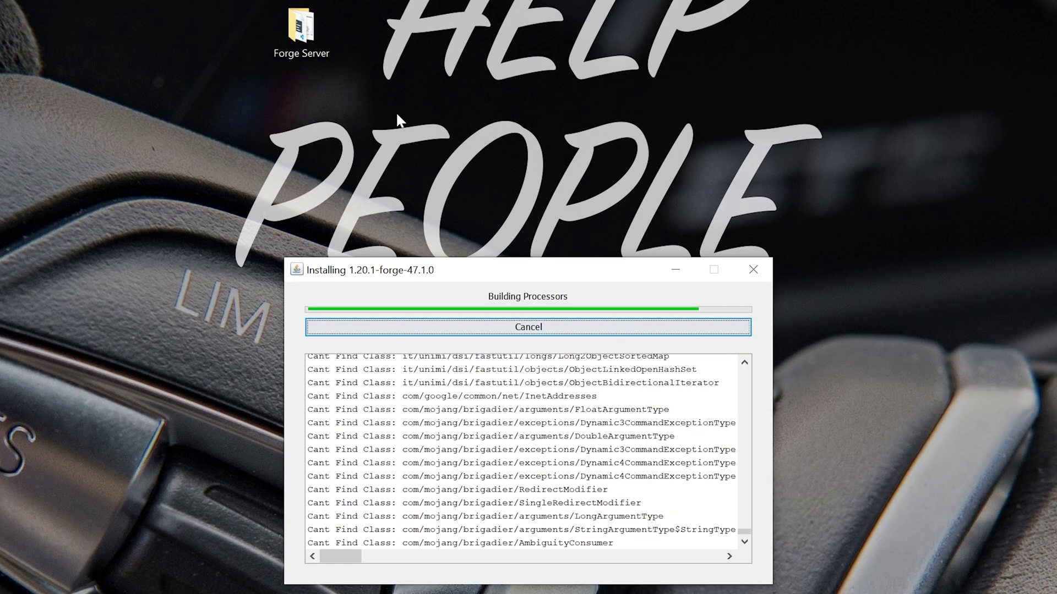
left_click(511, 454)
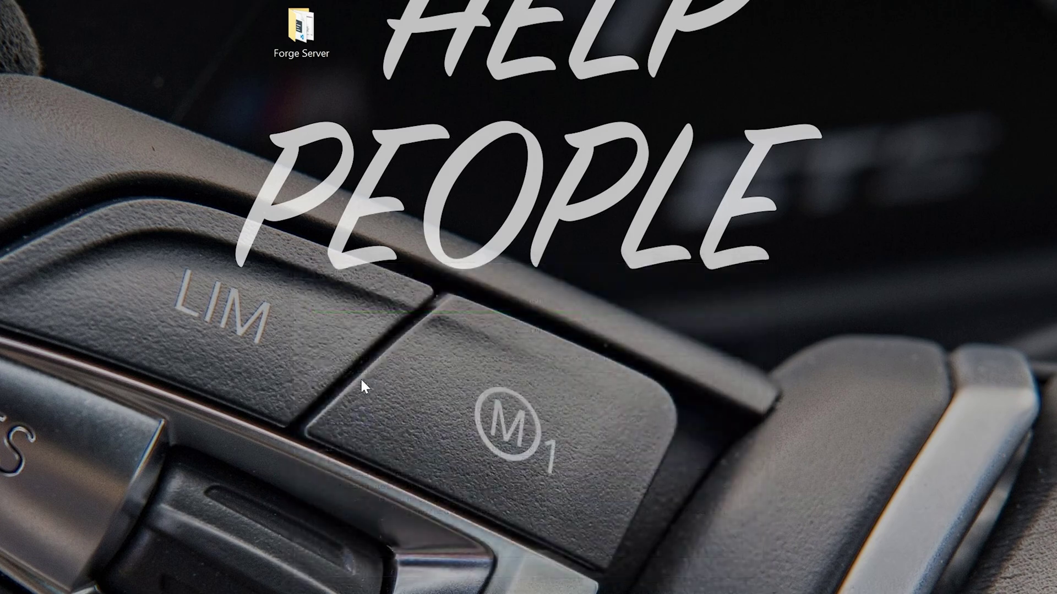
- Open the Forge Server folder, check the file name extensions setting, run run.bat once and close its console
double_click(302, 28)
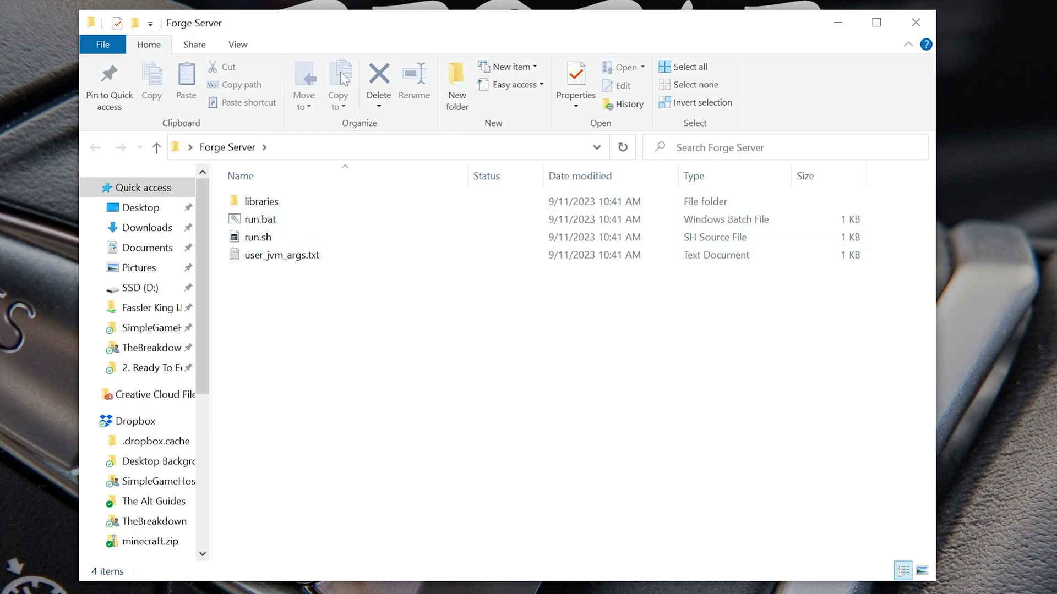
left_click(237, 47)
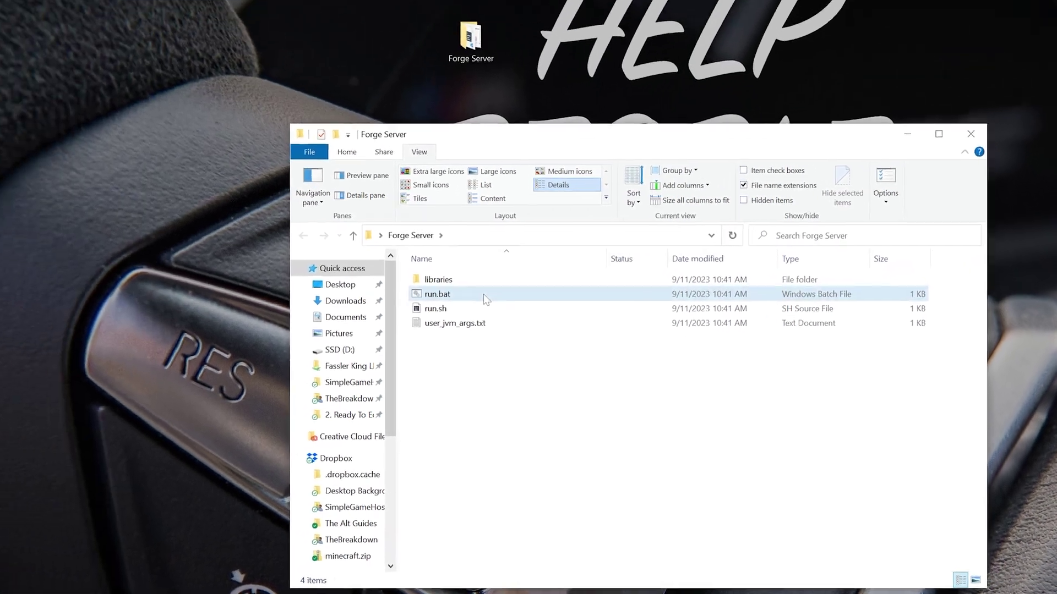
double_click(486, 299)
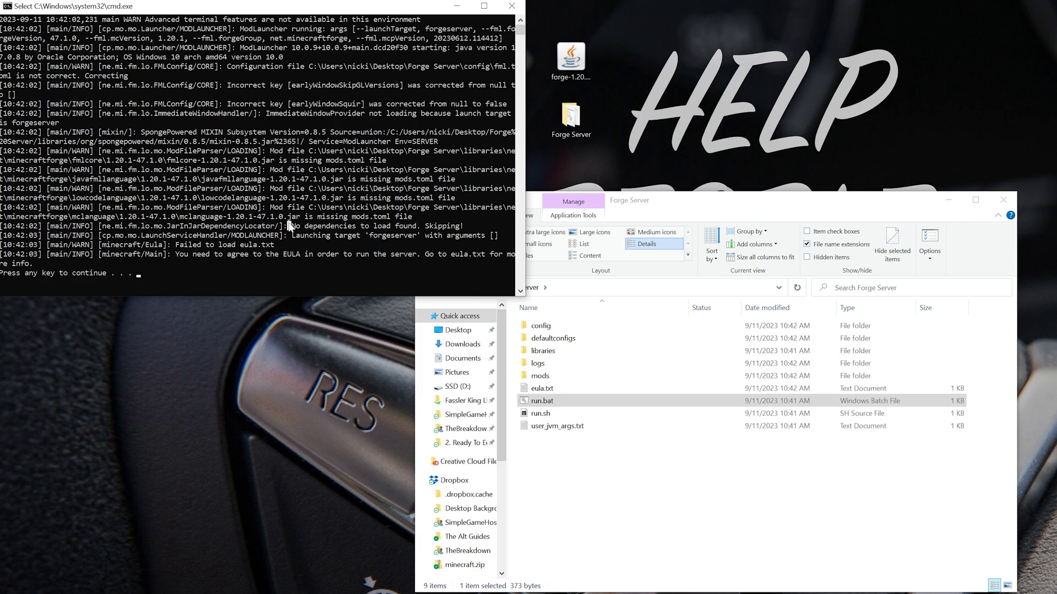
key("Return")
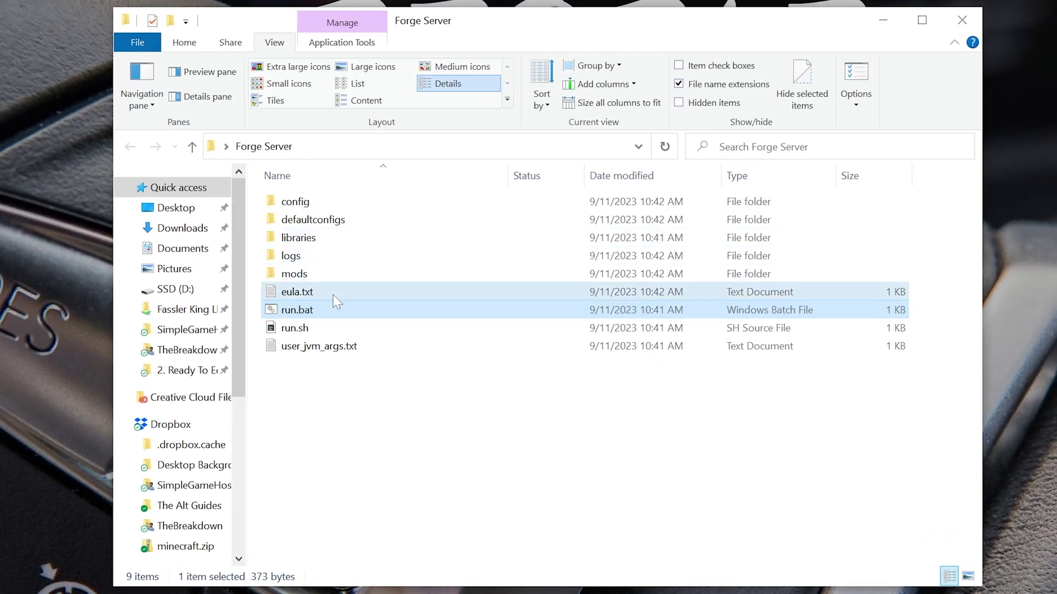
- Set eula=true in eula.txt in the Forge Server folder, save the file and close it
left_click(316, 294)
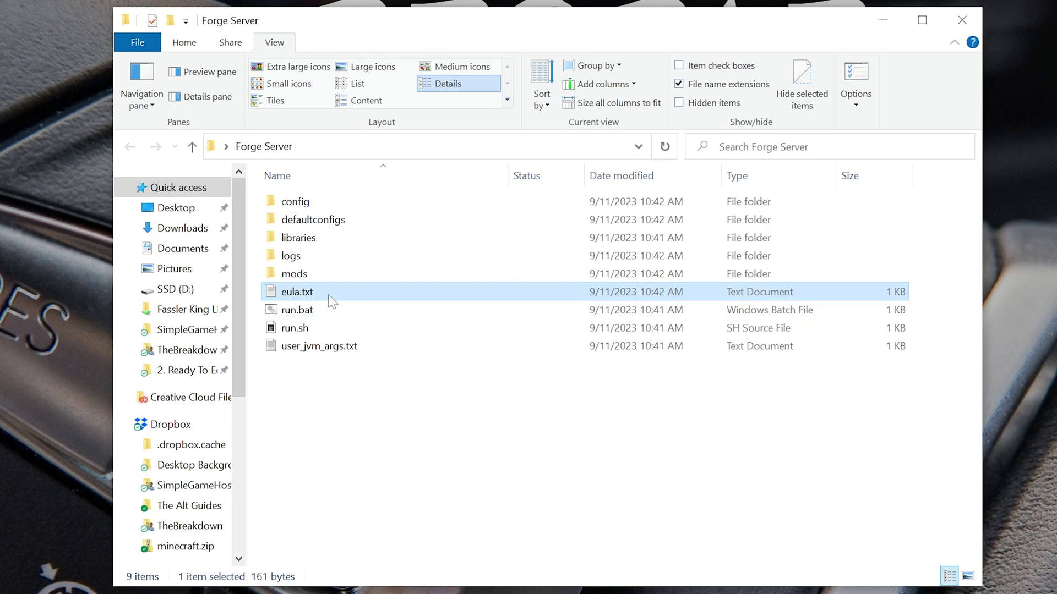
double_click(334, 296)
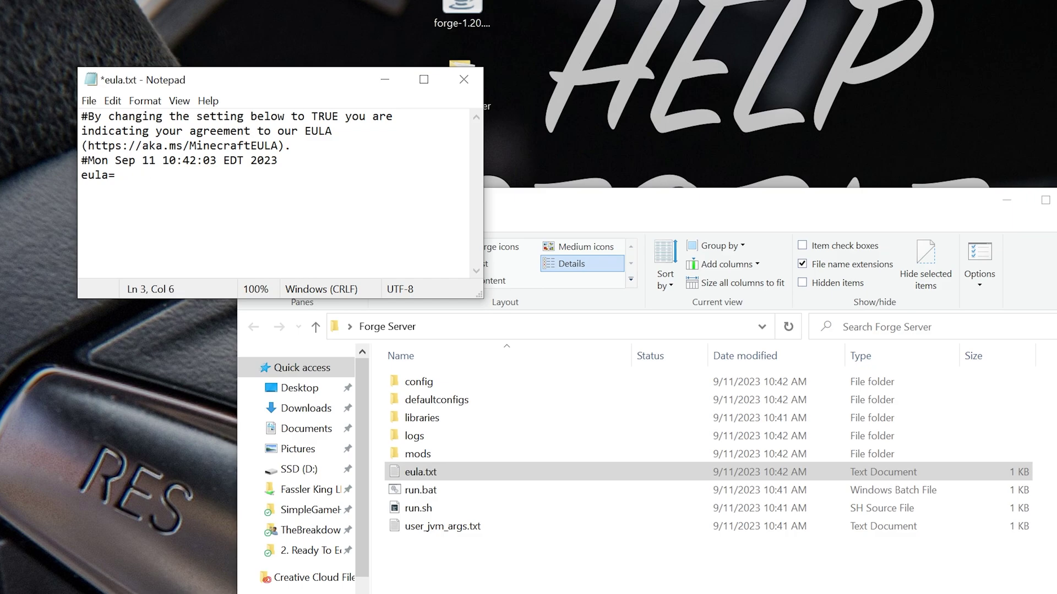
key("alt+f")
key("Right")
key("Left")
key("s")
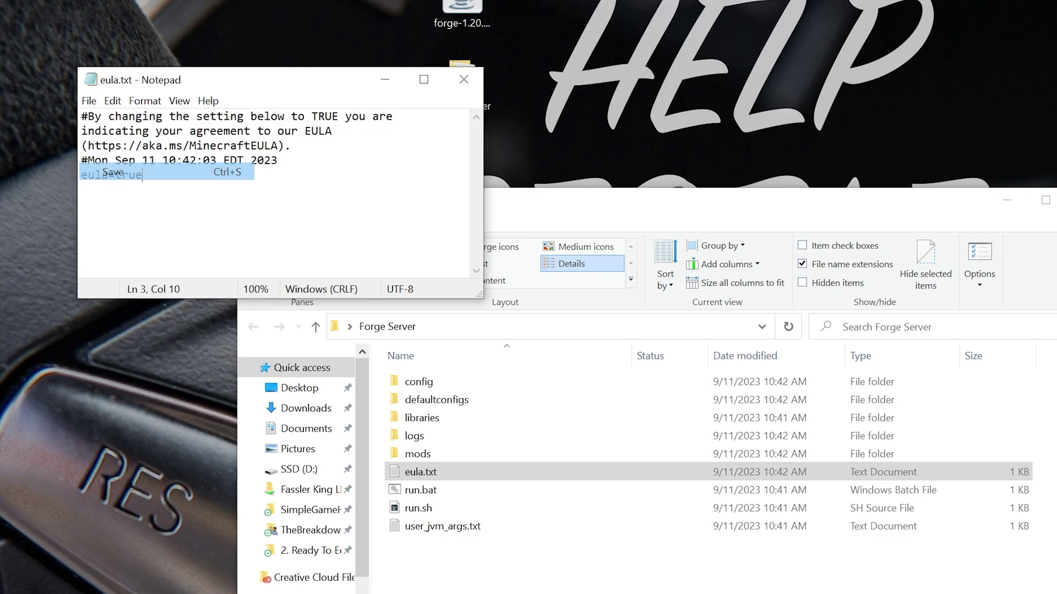
left_click(464, 79)
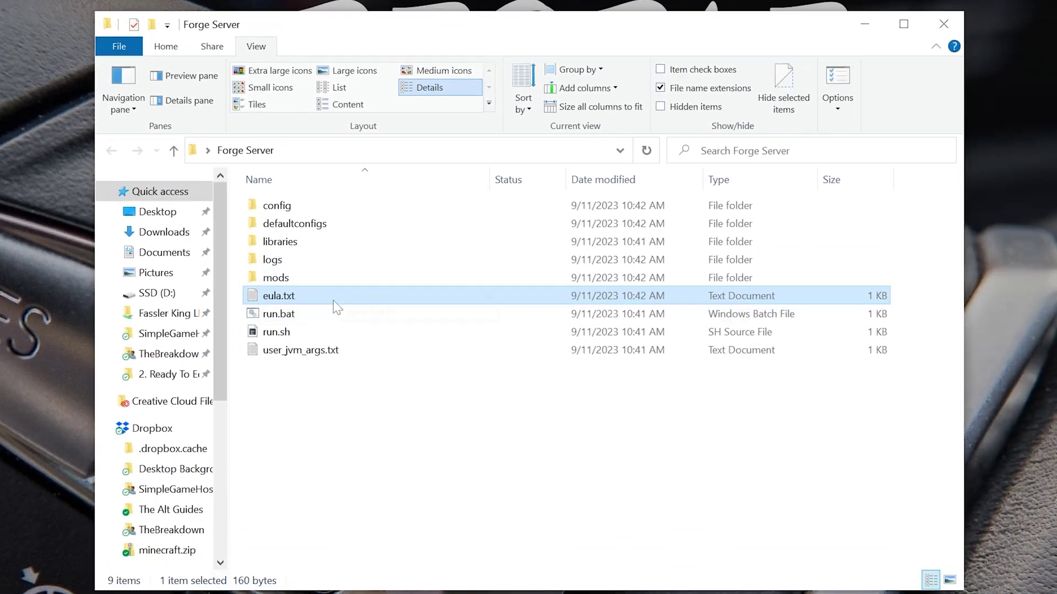
- Start the Forge server with run.bat and delete the Forge installer from the desktop
double_click(332, 315)
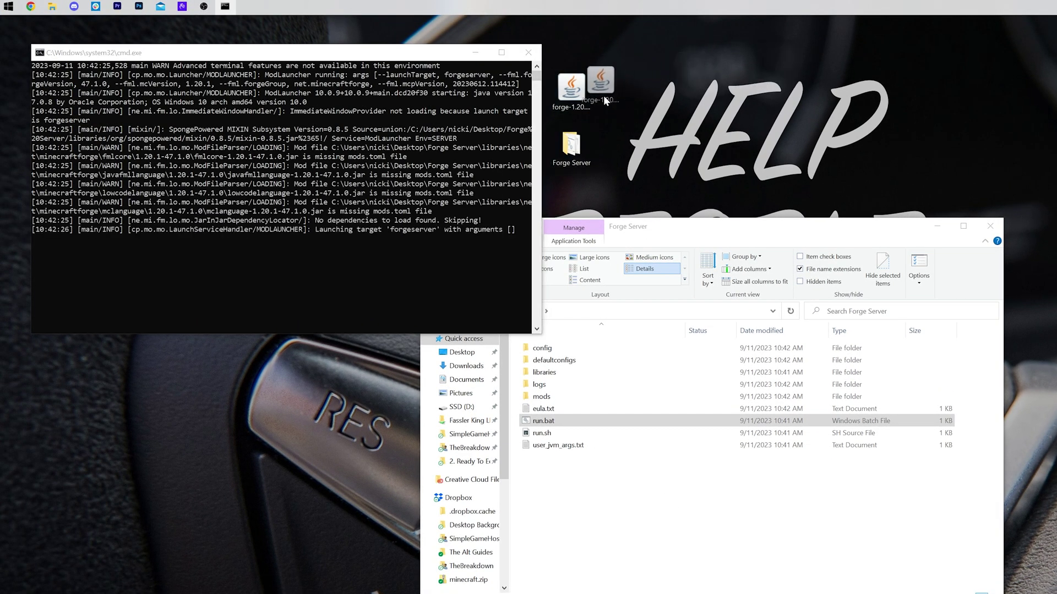
left_click(588, 117)
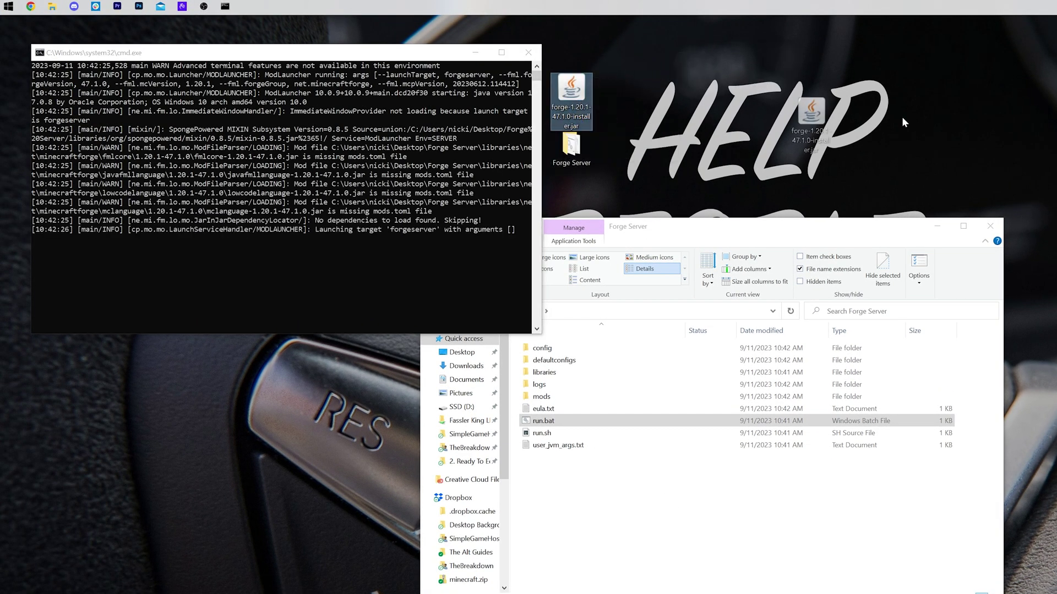
key("Delete")
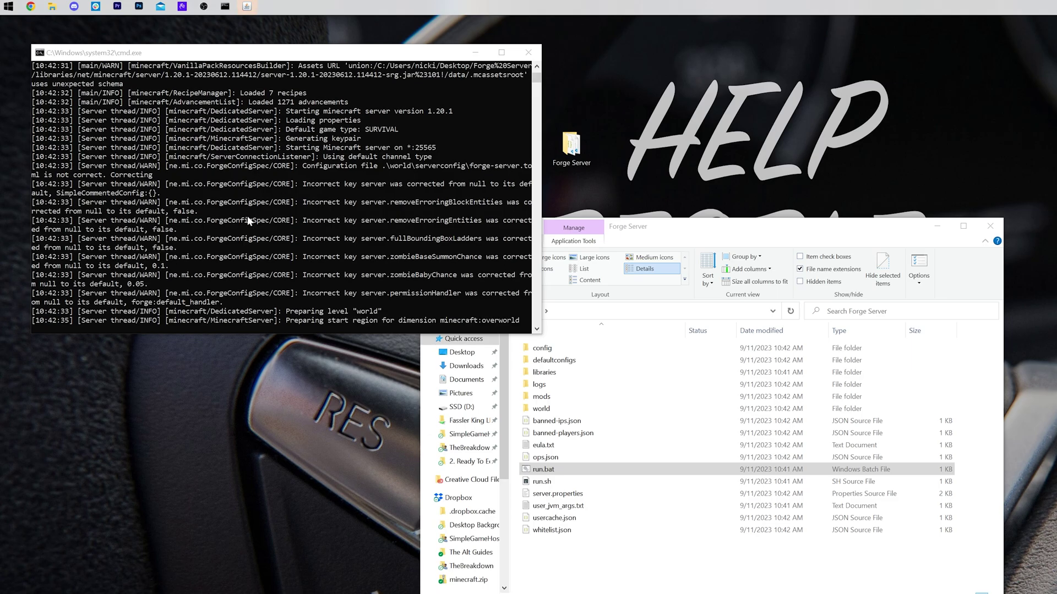
- Launch the Minecraft Launcher
left_click(7, 6)
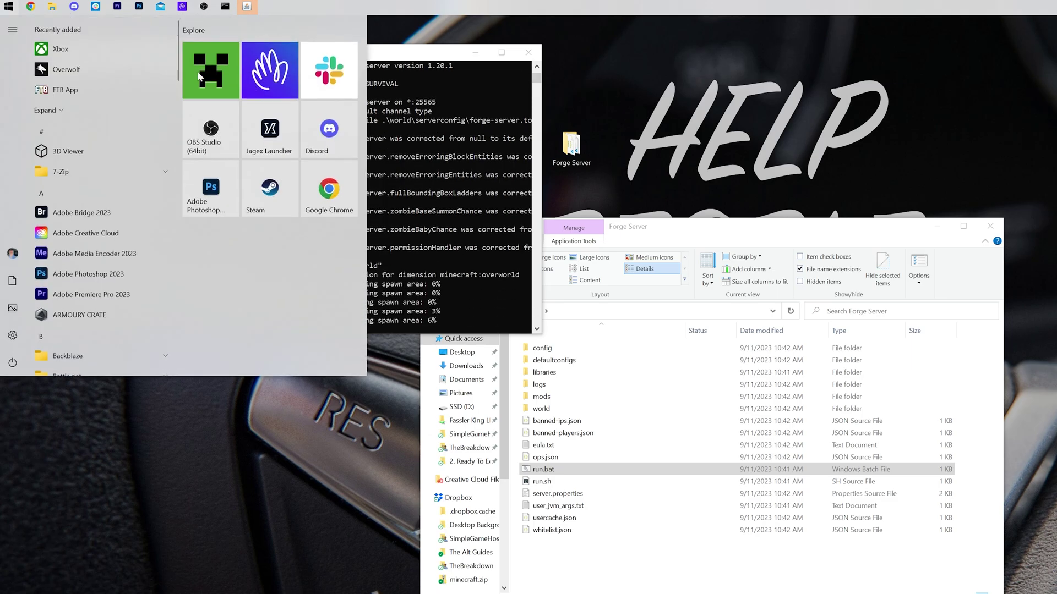
key("Escape")
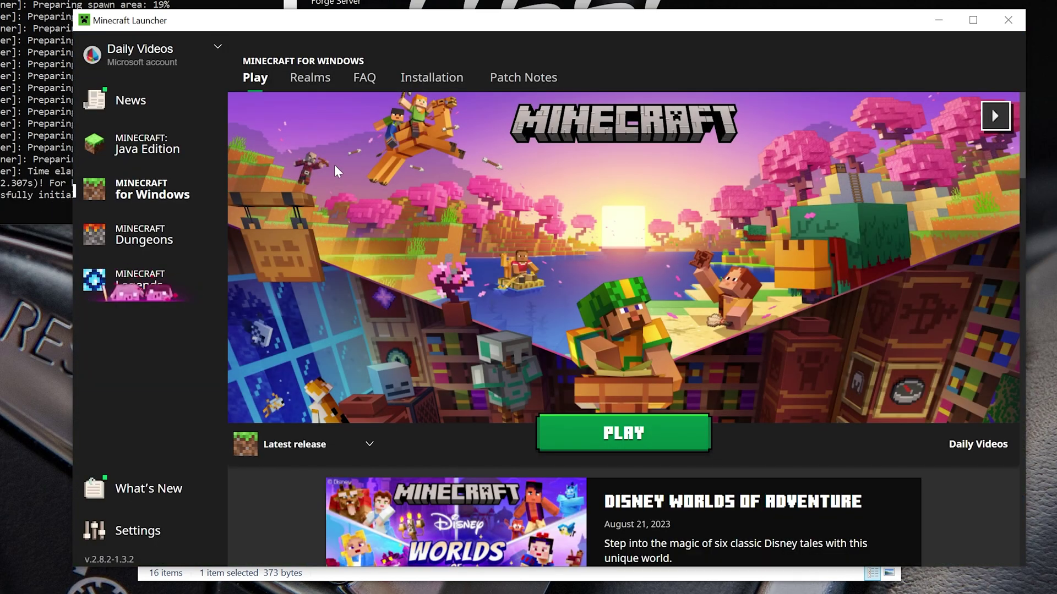
- Launch the forge installation (1.20.1-forge-47.1.0) of Minecraft: Java Edition
left_click(147, 145)
left_click(327, 91)
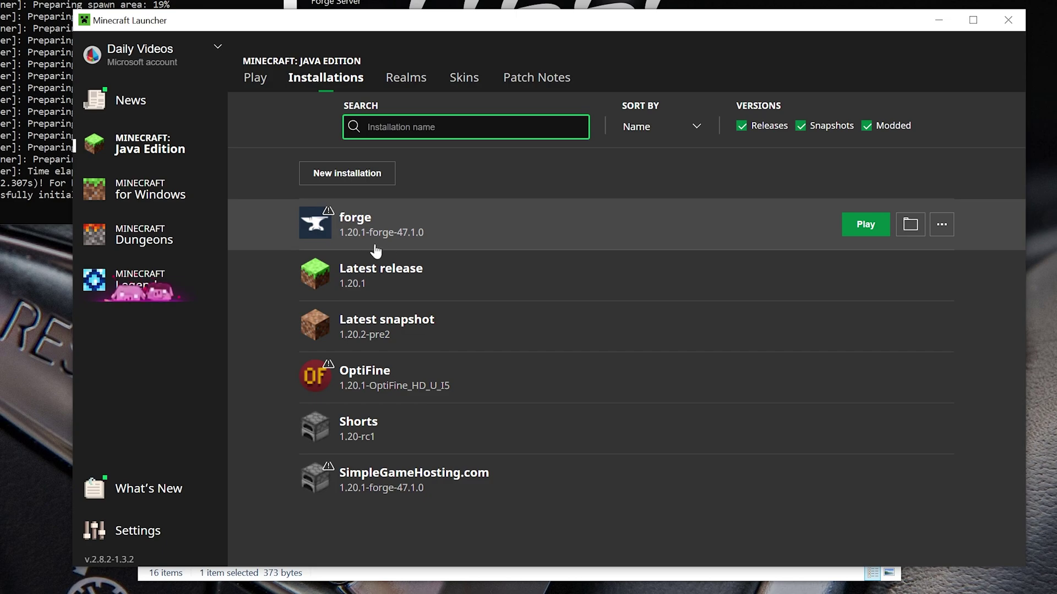
left_click(869, 236)
left_click(710, 377)
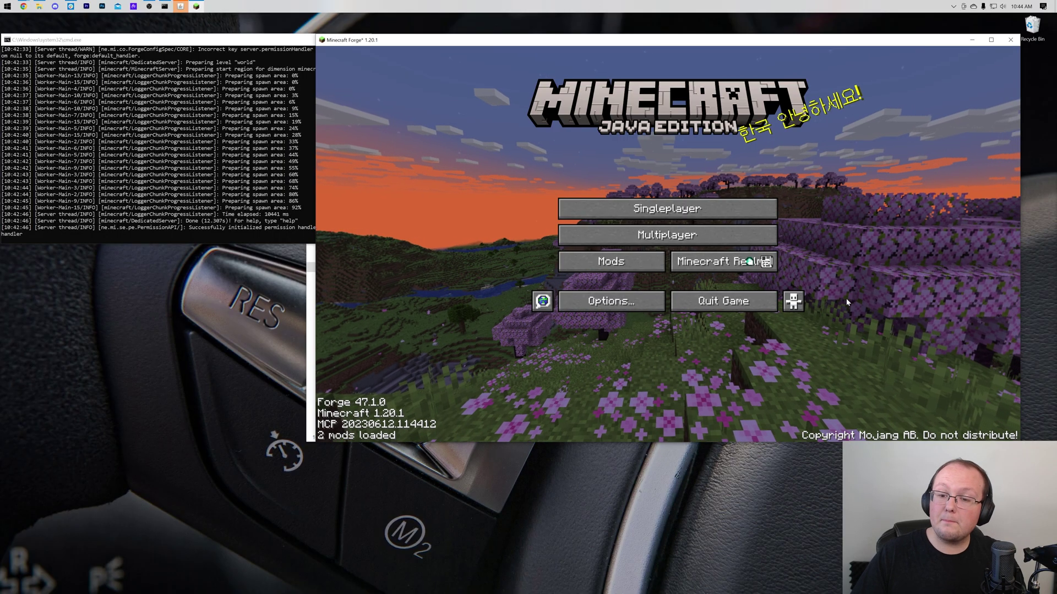
- Add a multiplayer server named "Local Connection" with the address localhost
left_click(759, 236)
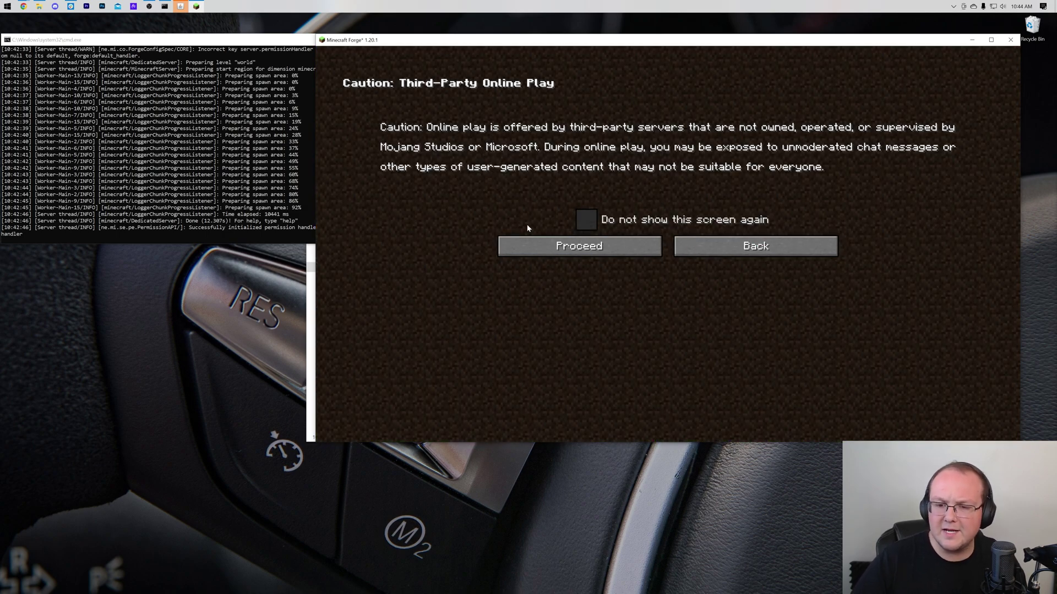
left_click(541, 241)
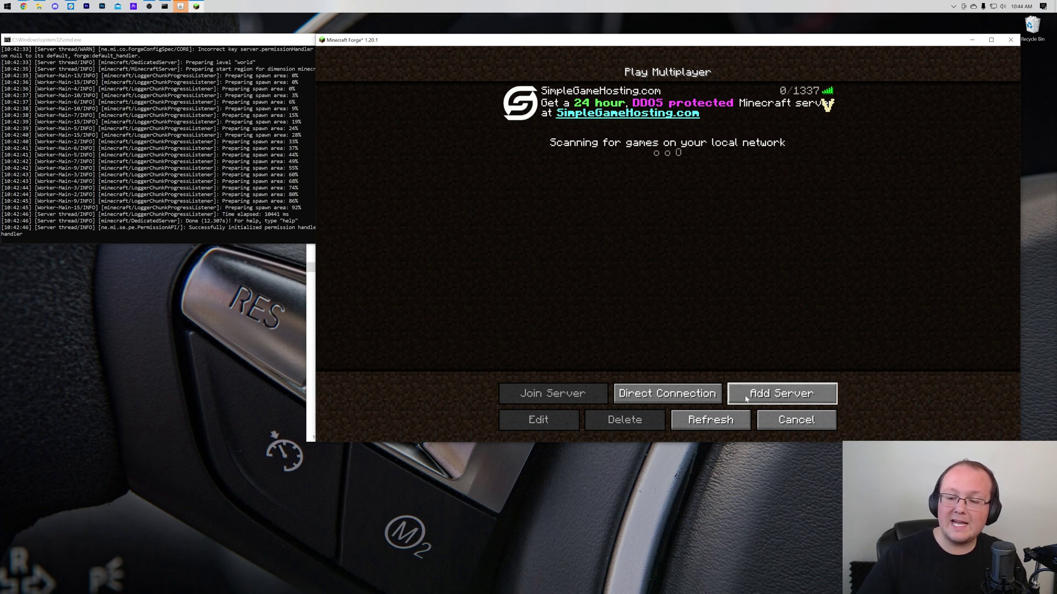
left_click(784, 393)
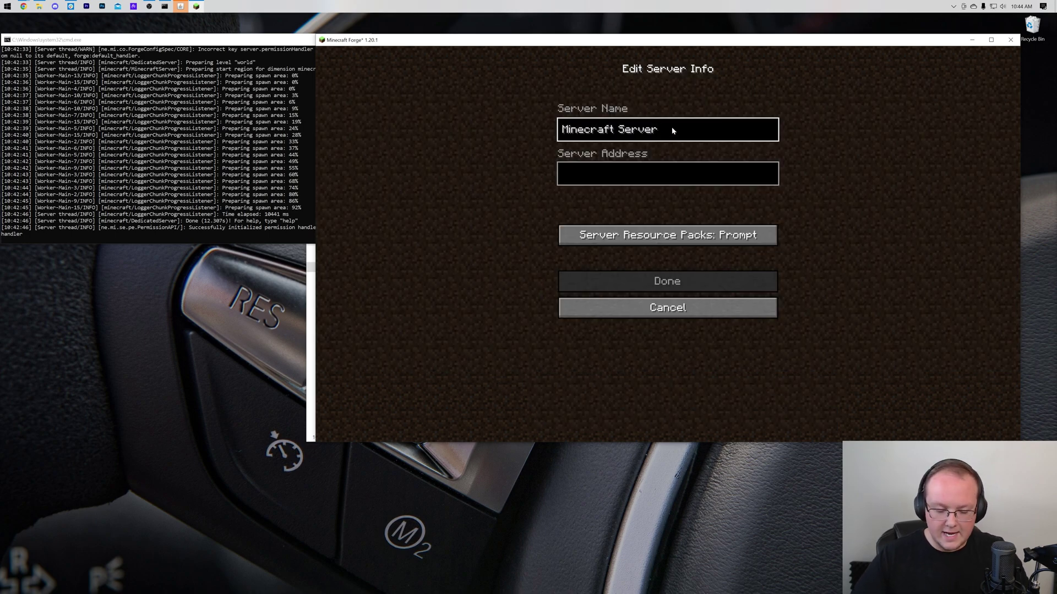
key("ctrl+a")
type("Loc")
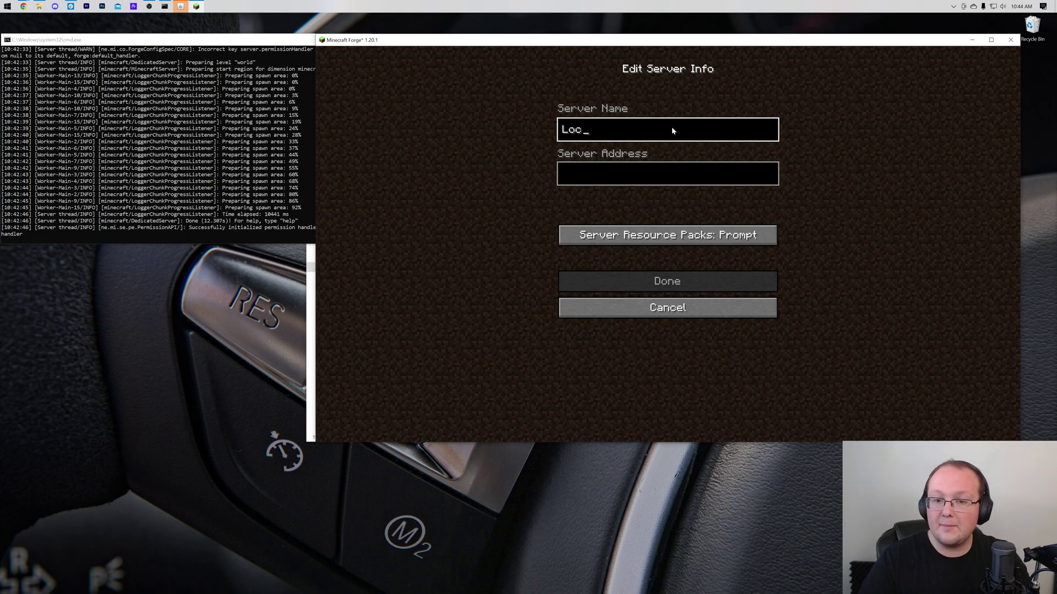
type("al Connection")
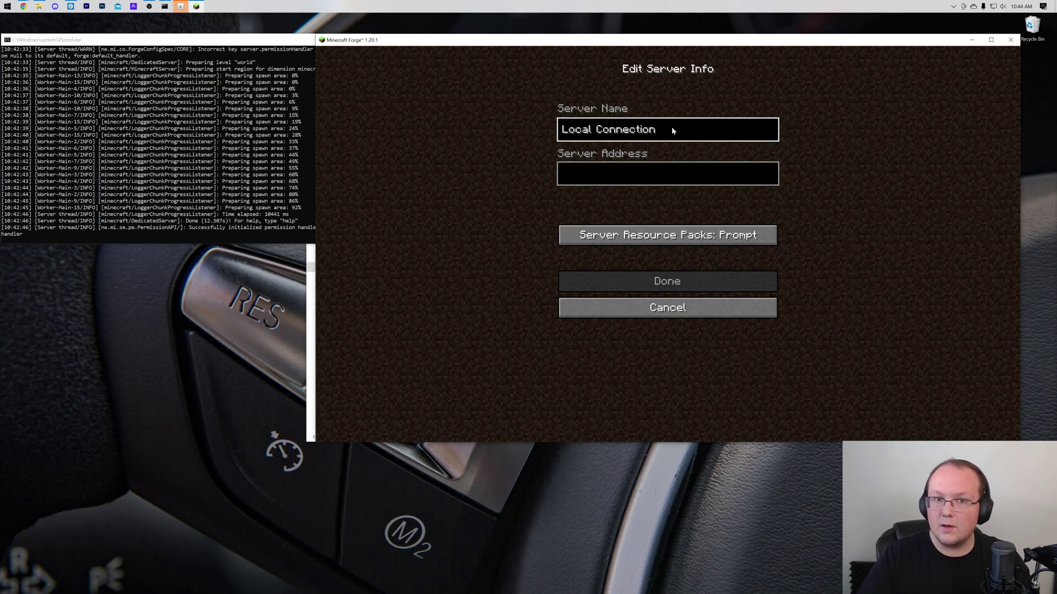
key("Tab")
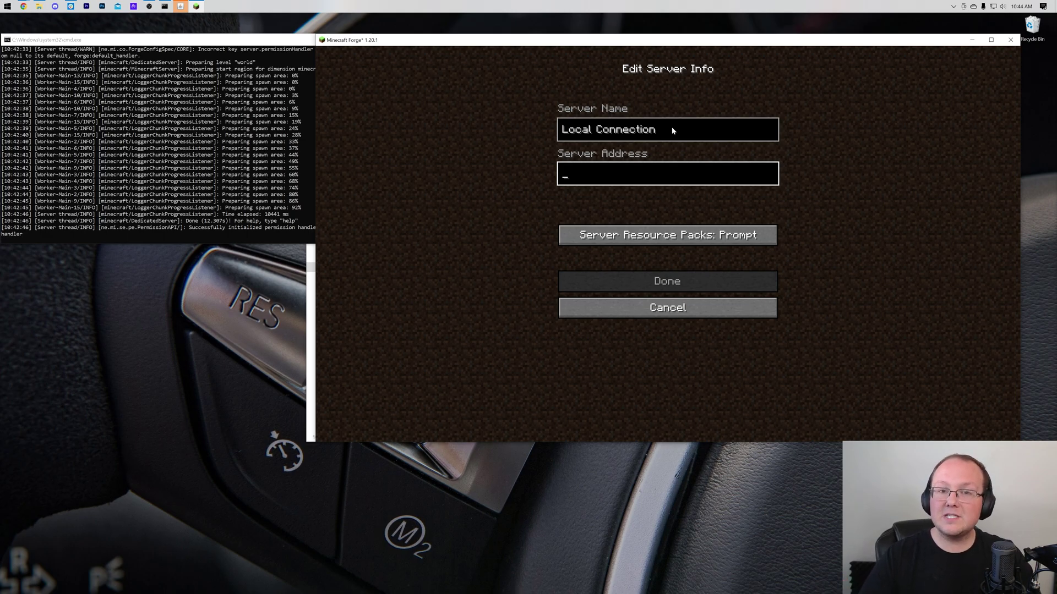
type("localhost")
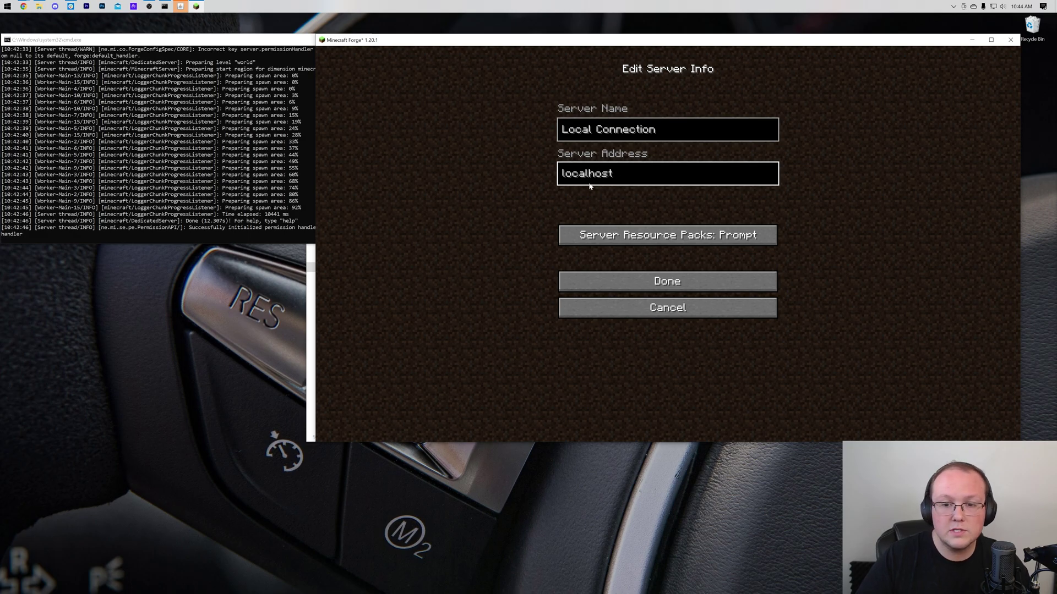
left_click(657, 282)
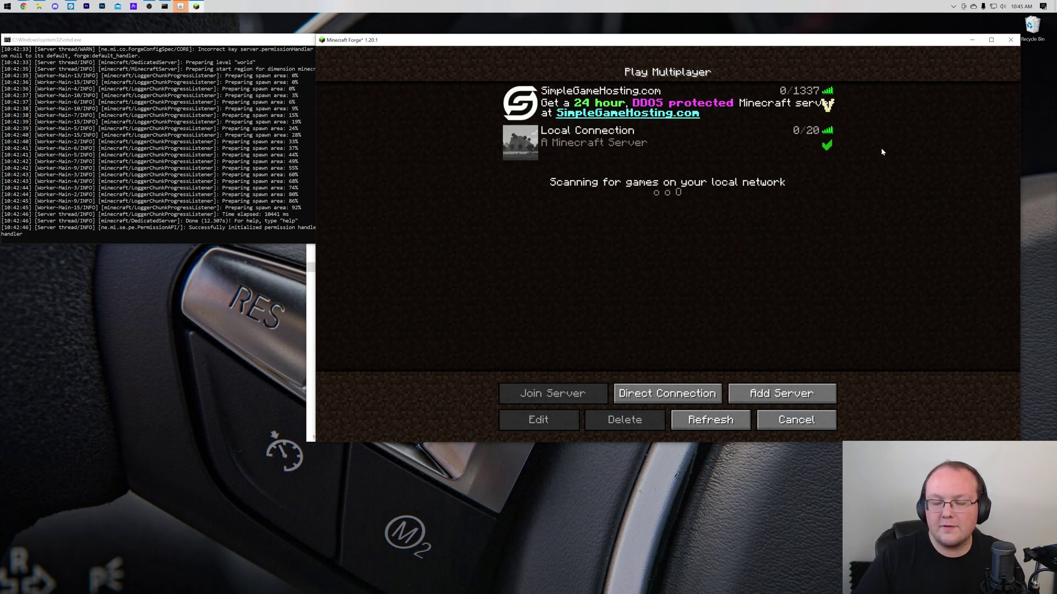
- Join the Local Connection server for a short test walk, disconnect and close the game
double_click(579, 157)
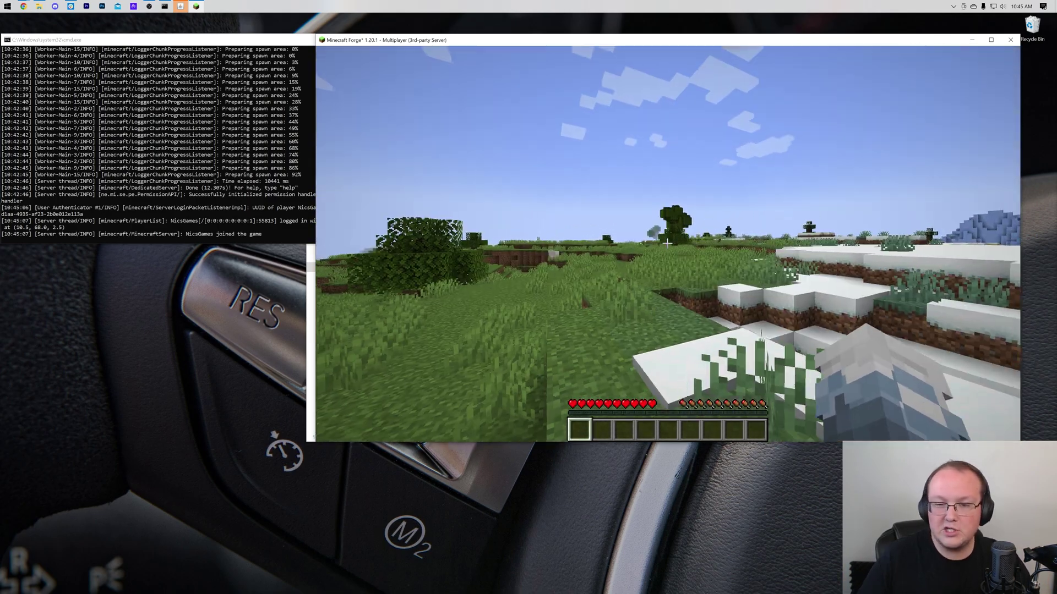
key("w")
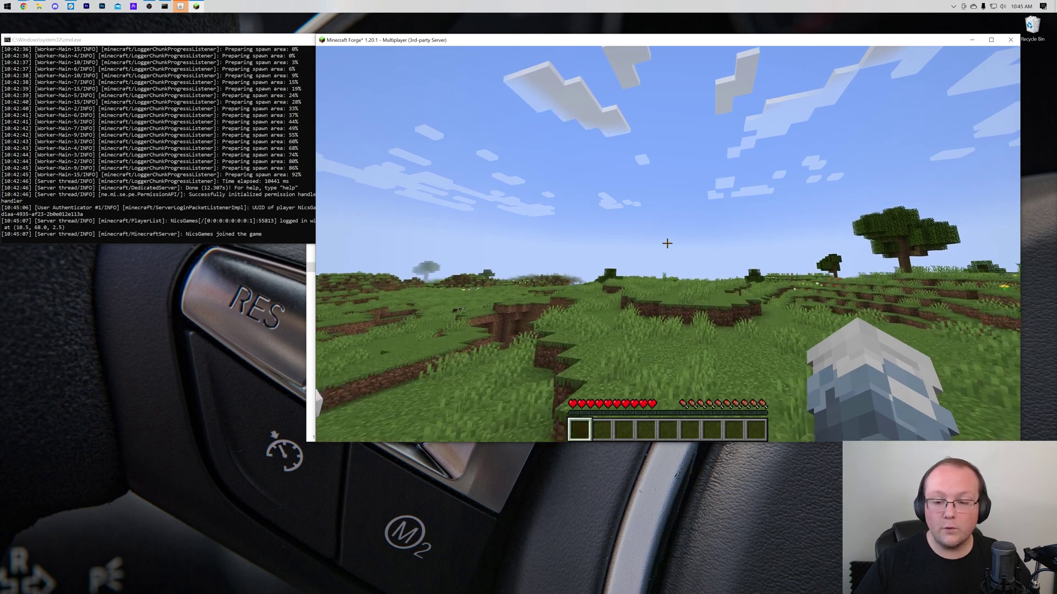
key("Escape")
left_click(663, 267)
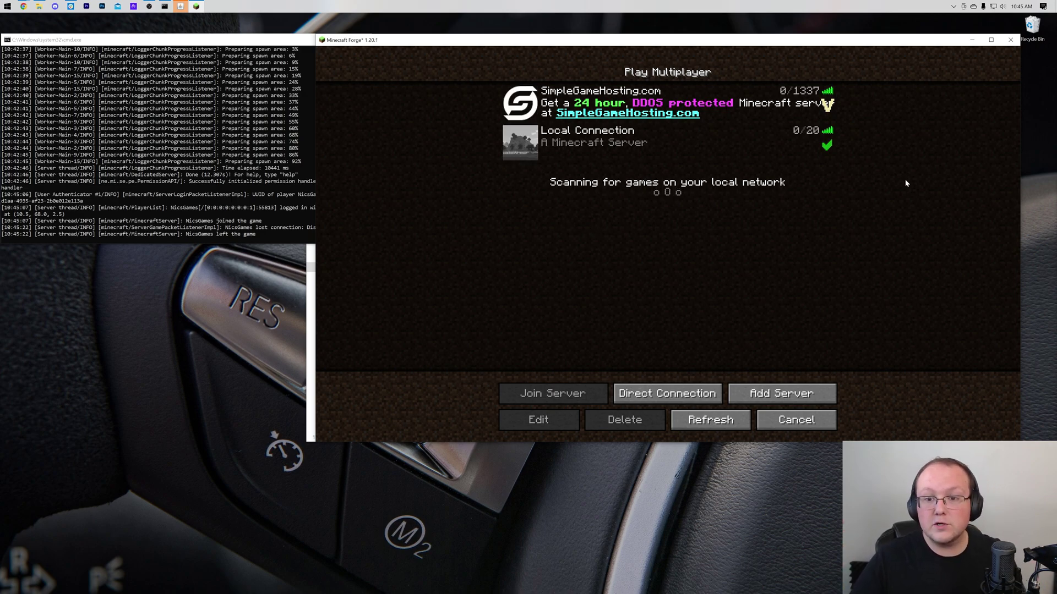
left_click(1011, 39)
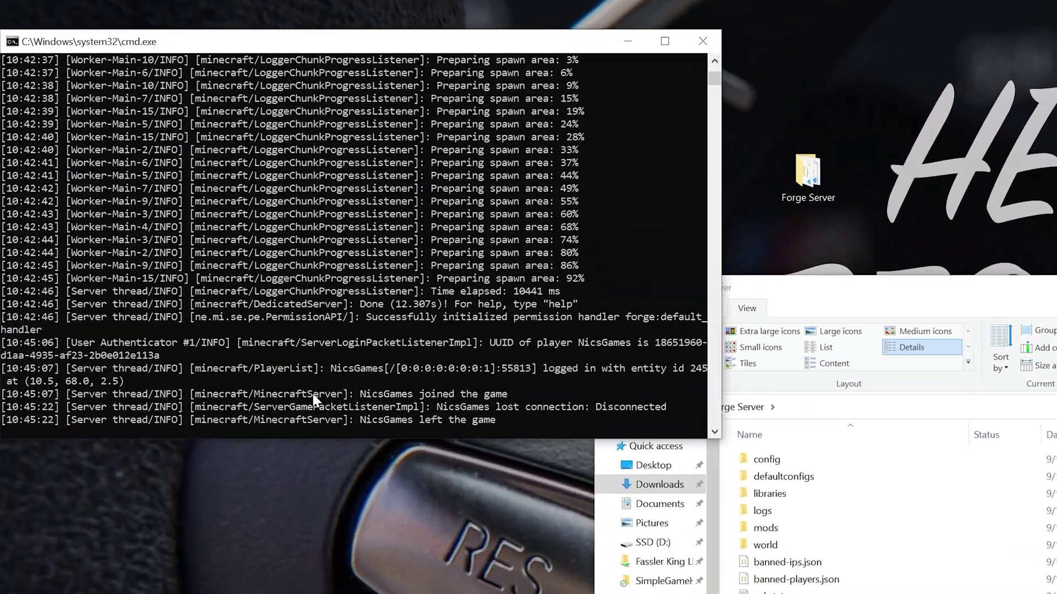
- Shut down the Forge server with the stop command and close its console and the Forge Server folder
type("stop")
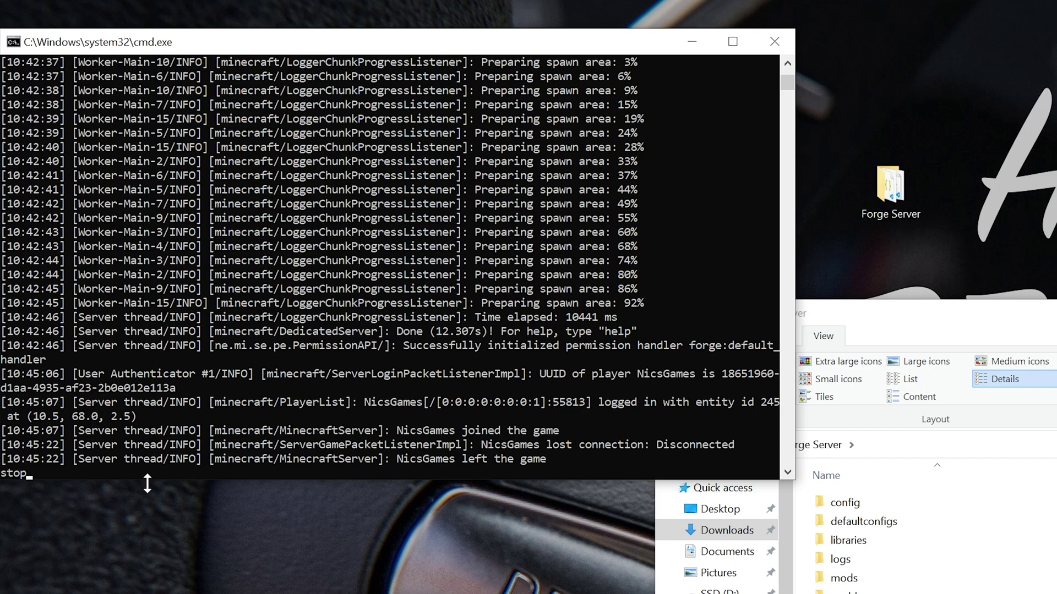
key("Return")
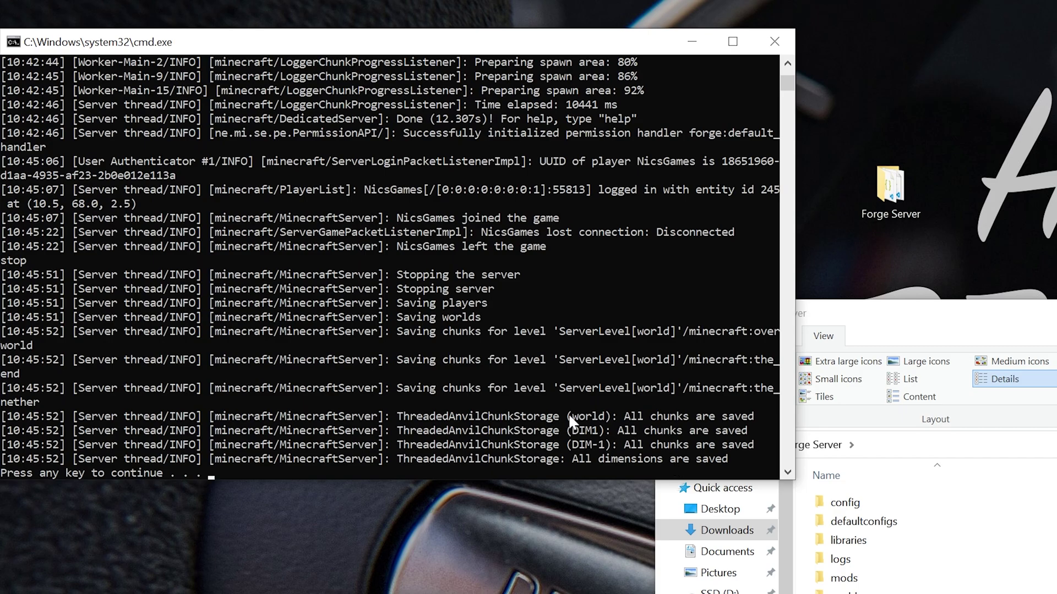
left_click(648, 315)
key("Return")
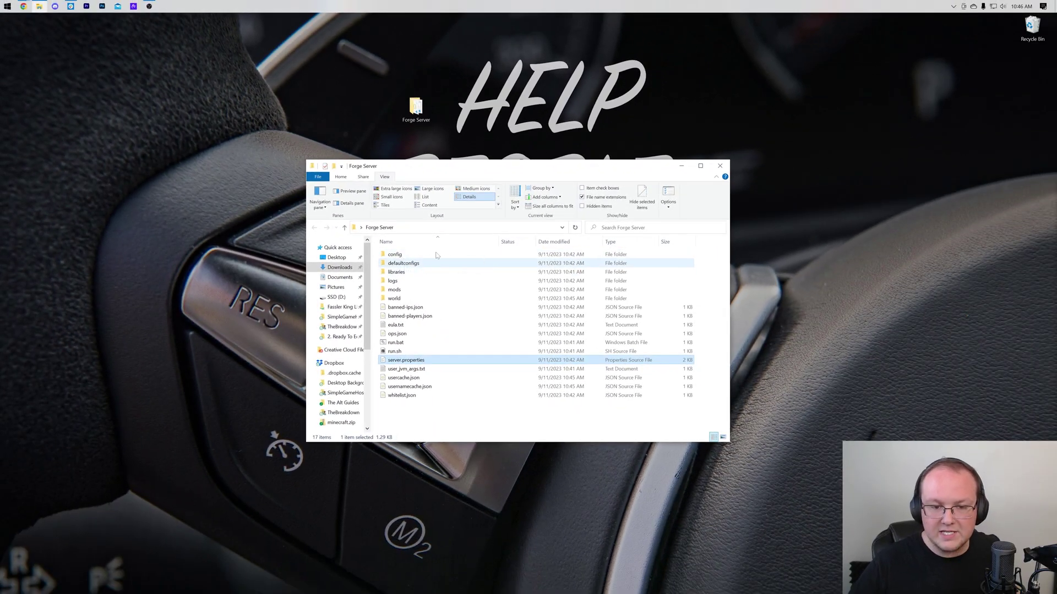
left_click(717, 170)
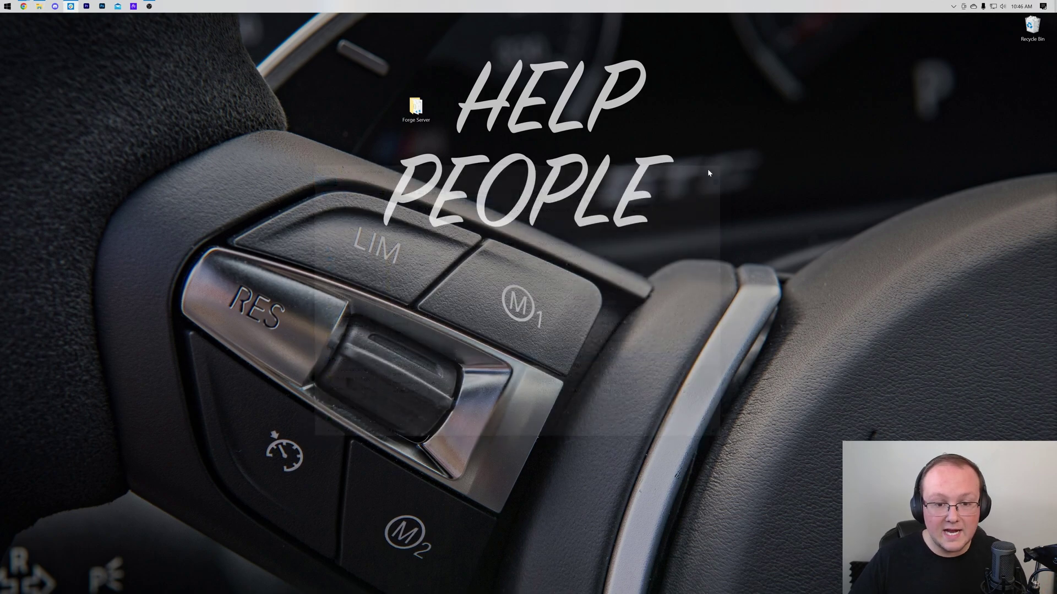
- Open Command Prompt and run ipconfig to list the network addresses
left_click(3, 5)
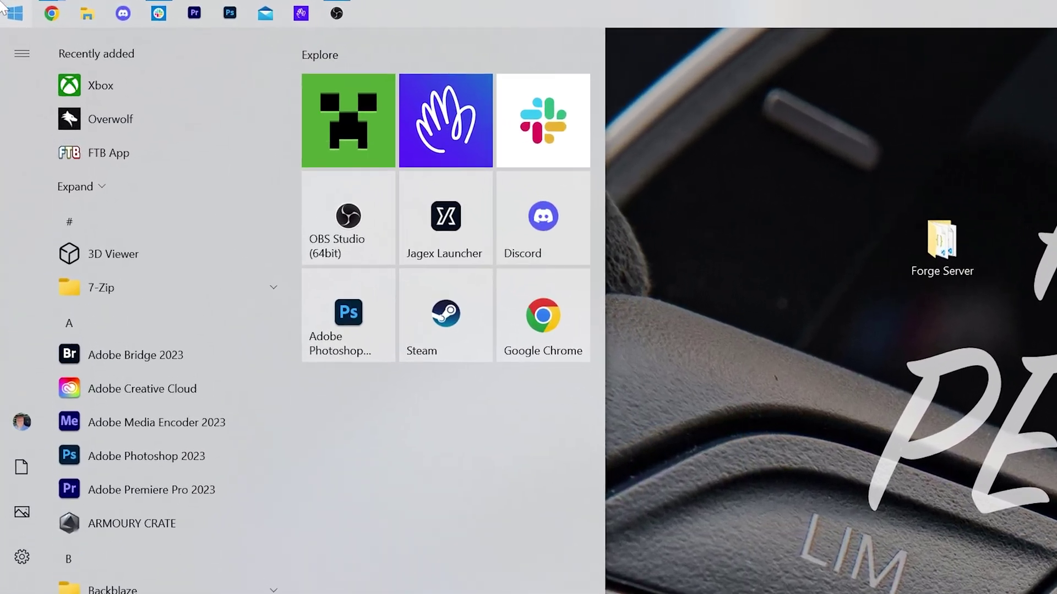
type("cmd")
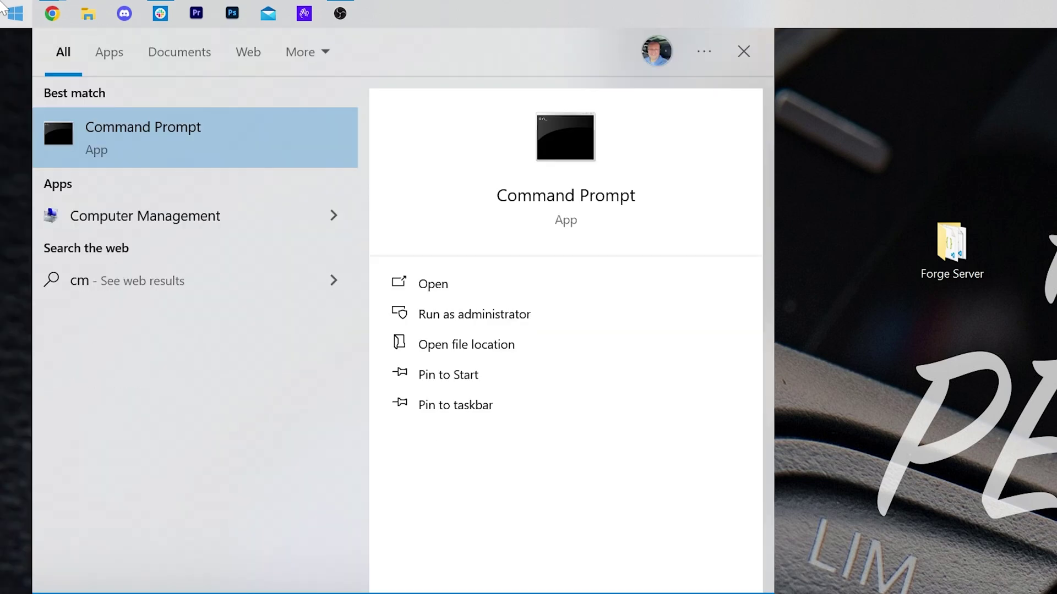
left_click(182, 123)
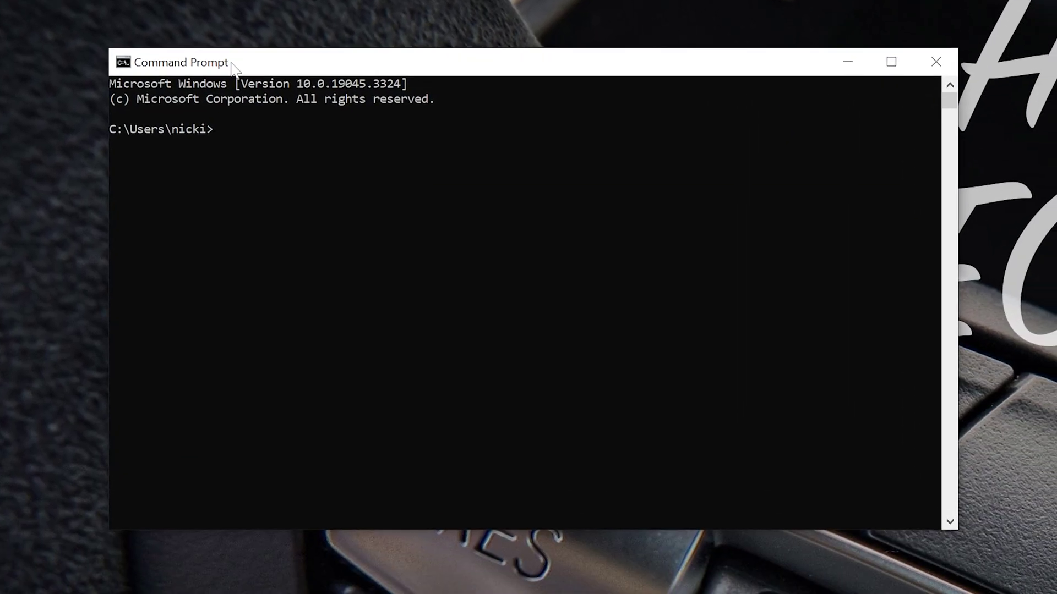
type("ipconfig")
key("Return")
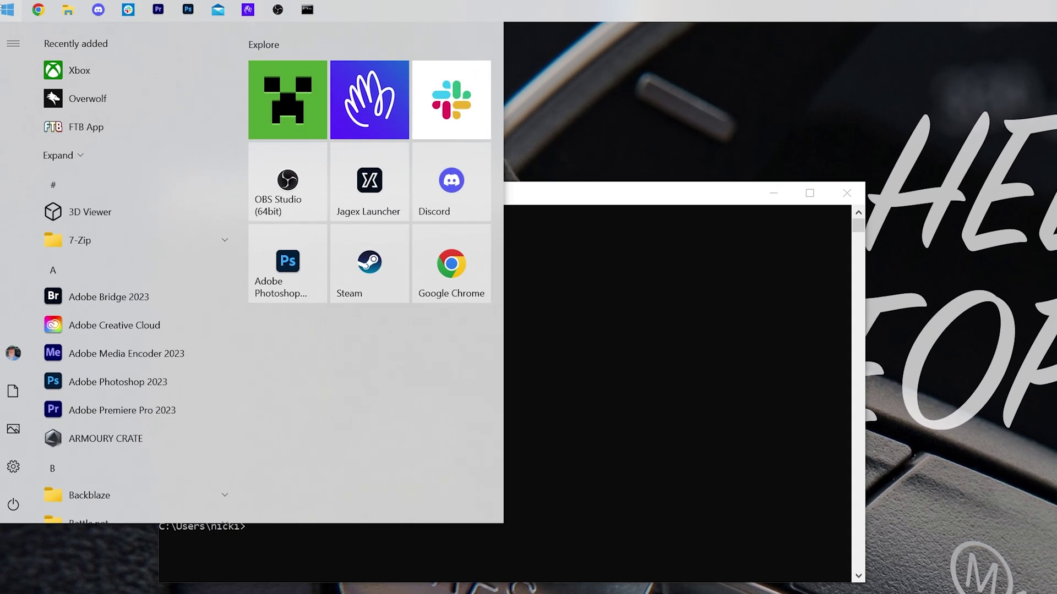
- Open Notepad beside the ipconfig output and enlarge its text to 180%
type("notepad")
key("Return")
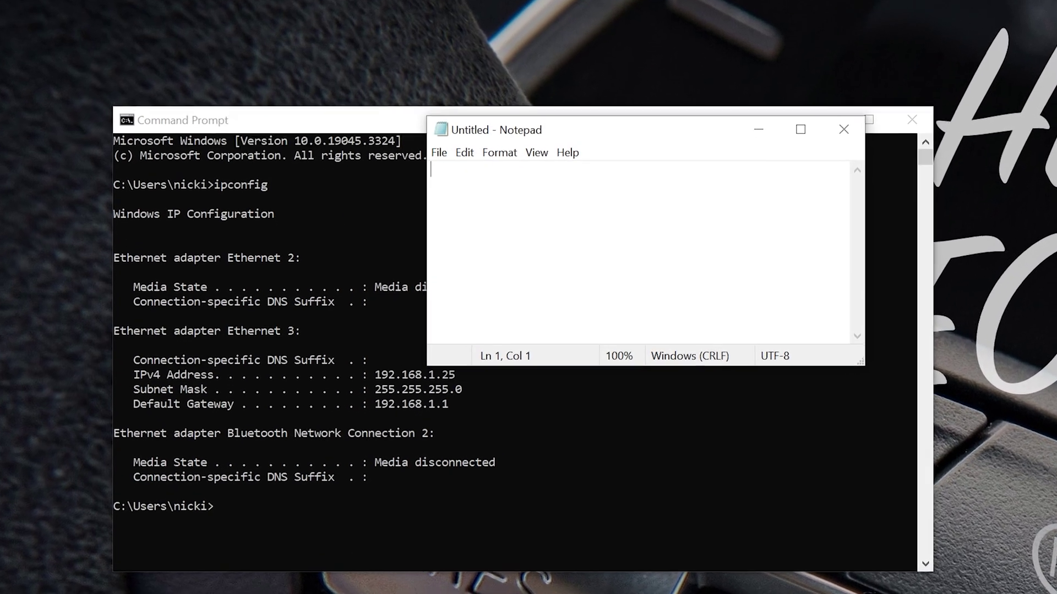
key("ctrl+plus")
key("ctrl+plus")
key("ctrl+plus")
key("ctrl+plus")
key("ctrl+plus")
key("ctrl+plus")
key("ctrl+plus")
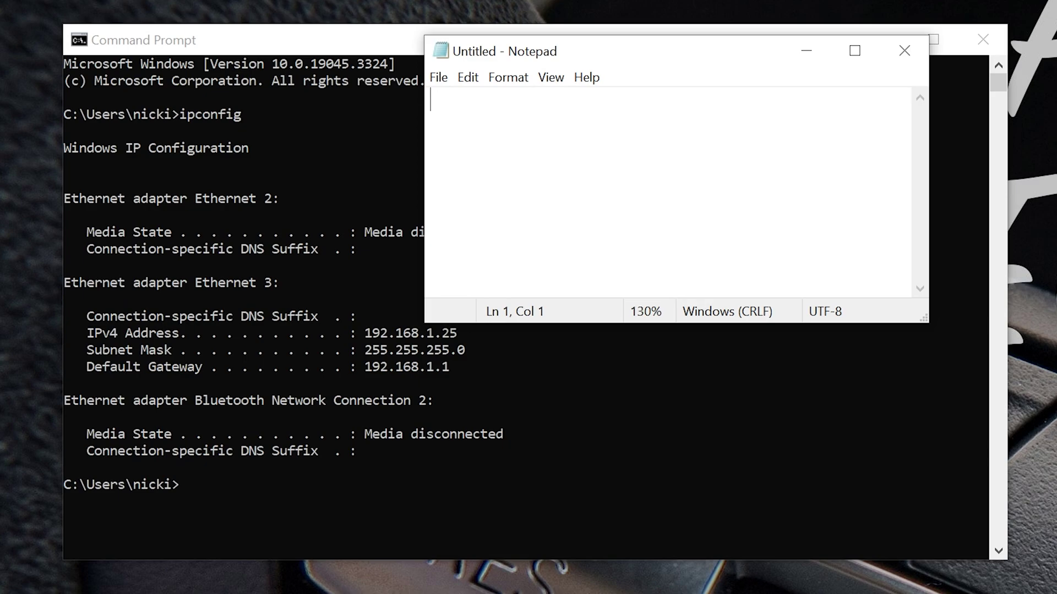
key("ctrl+plus")
- Write "IPv4: 192.168.1.125" in the blank note, keeping the ipconfig addresses uncovered
type("I")
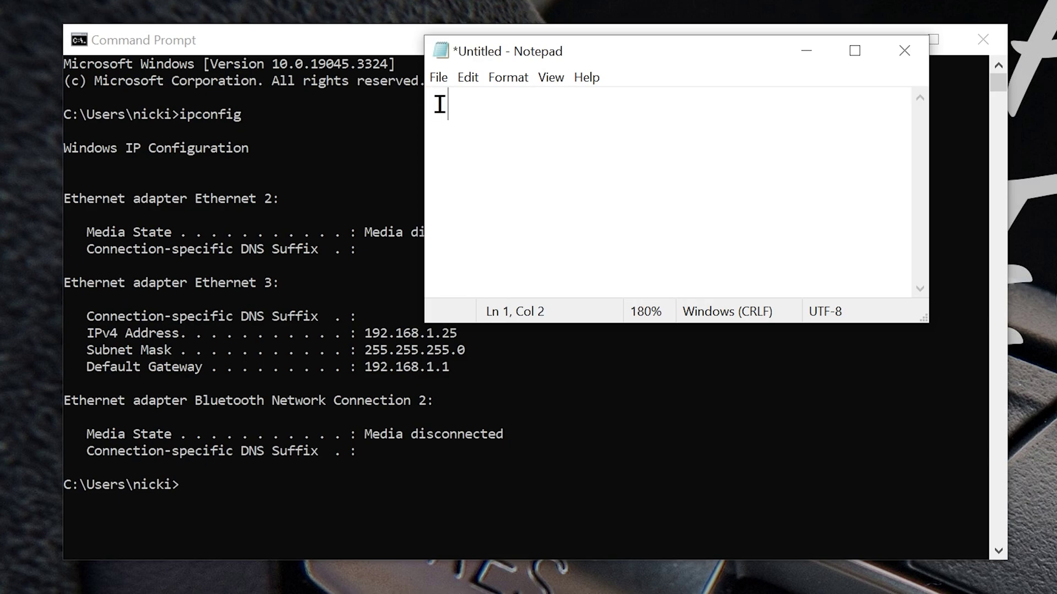
type("Pv4:")
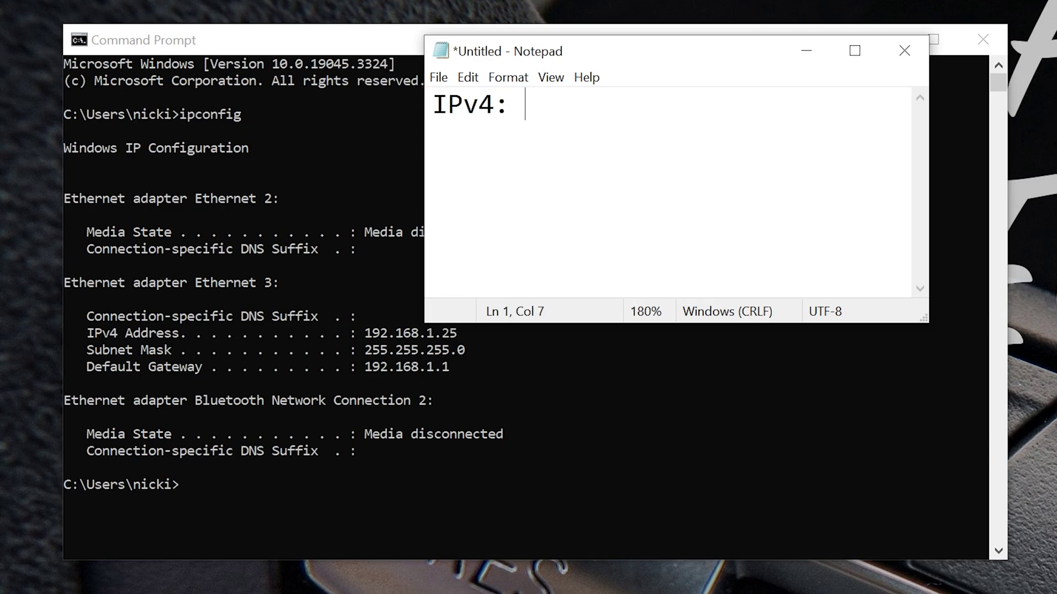
left_click_drag(608, 65, 686, 100)
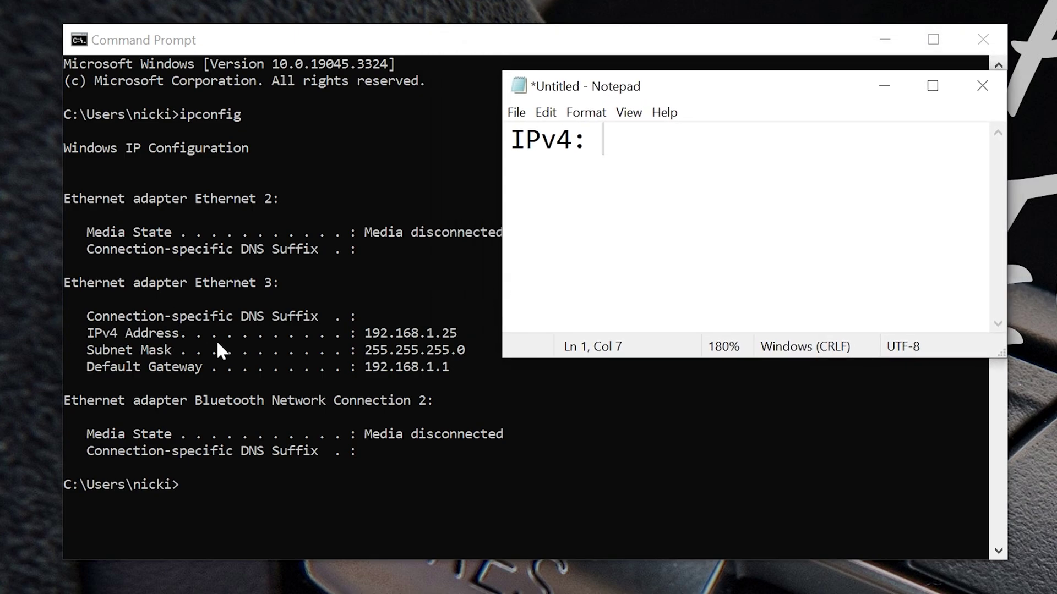
type("192.1")
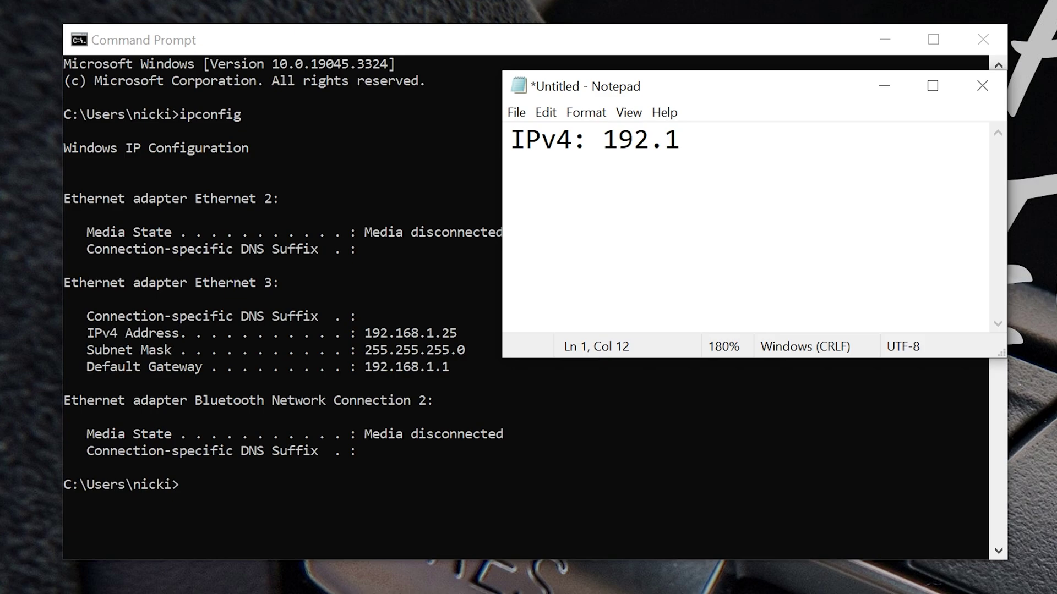
type("68.1.123")
key("BackSpace")
type("6")
key("BackSpace")
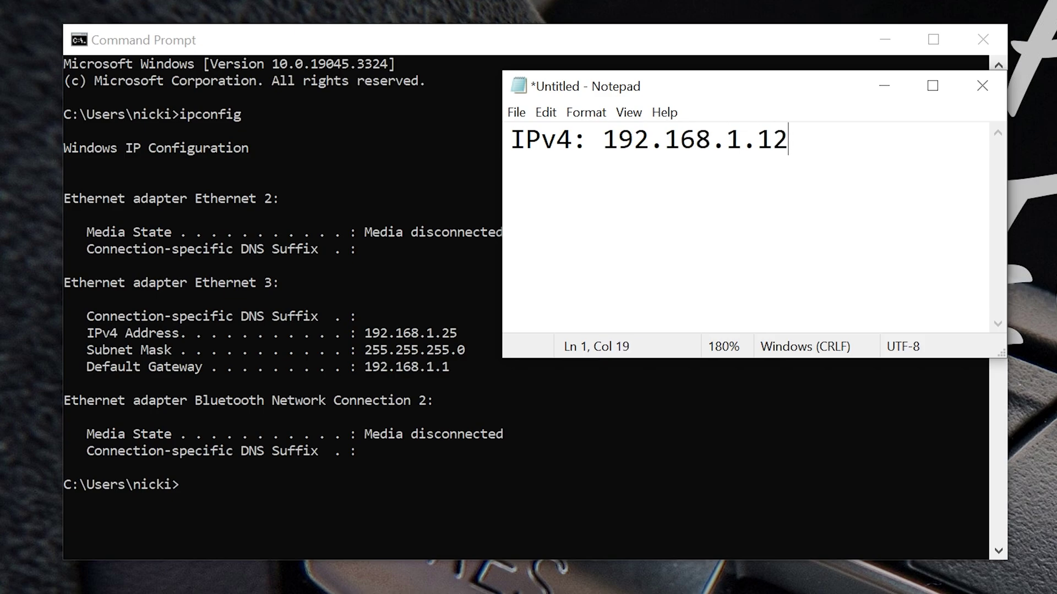
type("5")
- Add the line "Default Gate: 192.168.1.1" below the IPv4 entry and close Command Prompt
key("Return")
key("Return")
type("Default Gate: ")
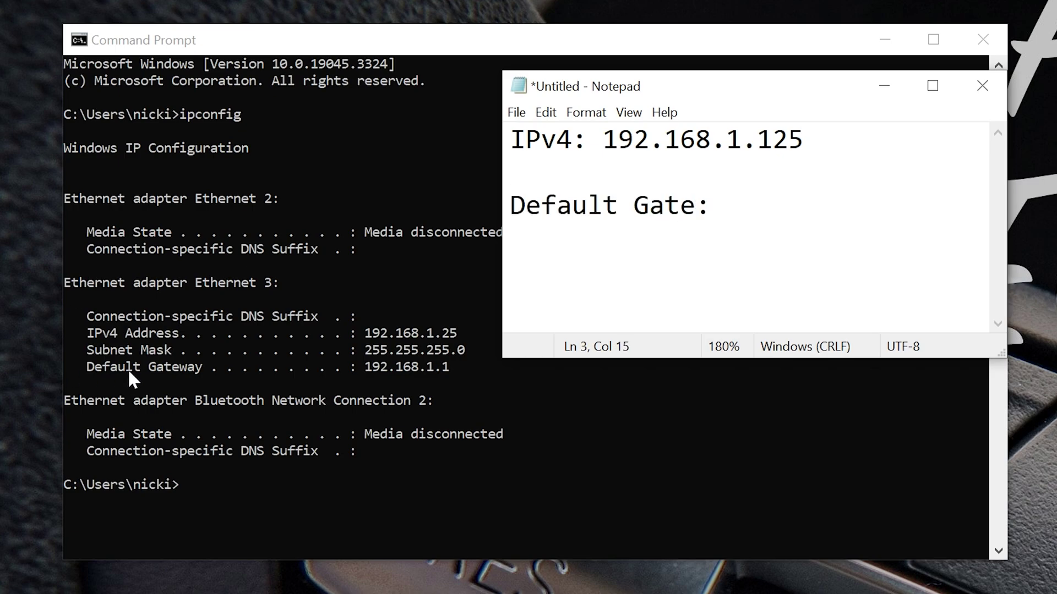
type("192.168.1.1")
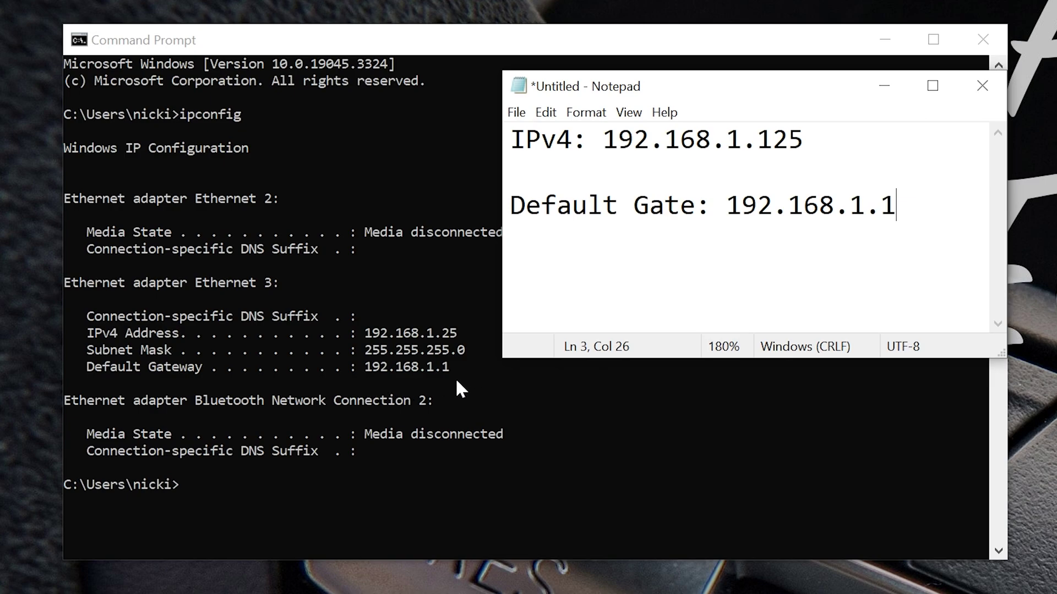
left_click(982, 50)
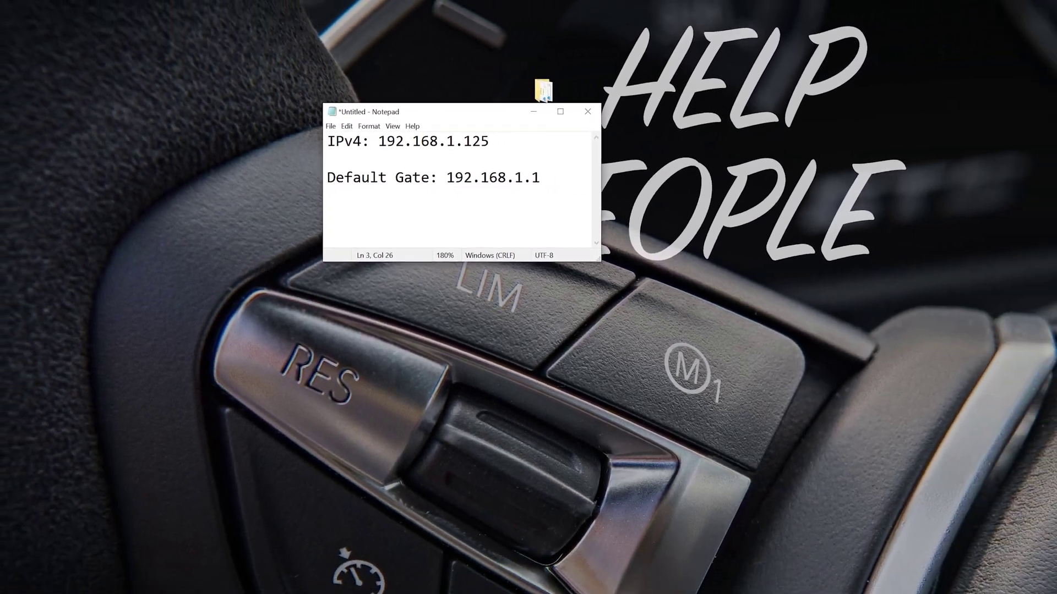
- Switch to Chrome and load the router's default gateway address 192.168.1.1 in a new tab
mouse_move(23, 6)
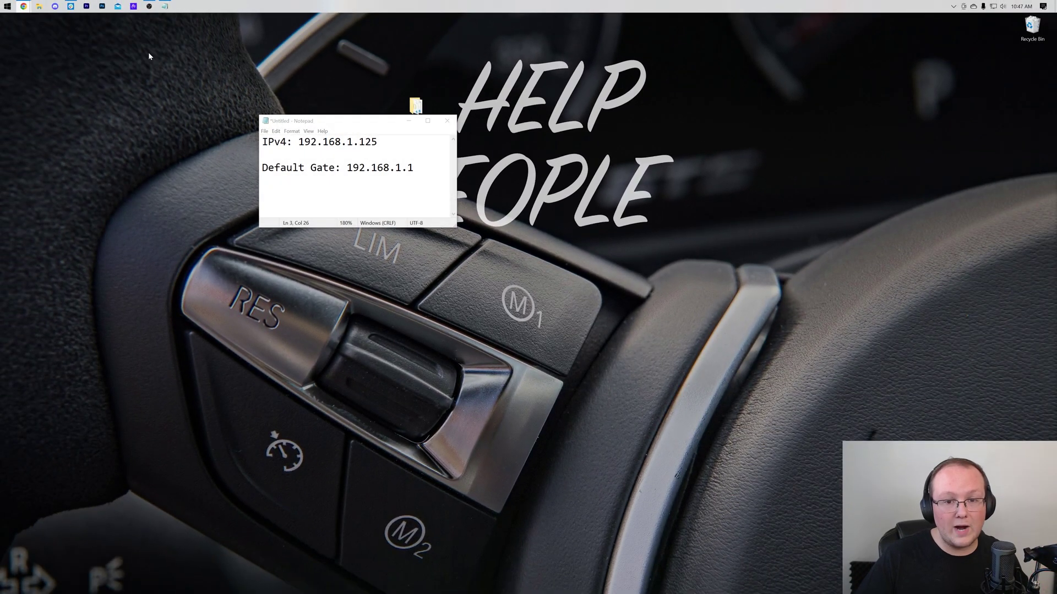
left_click(64, 41)
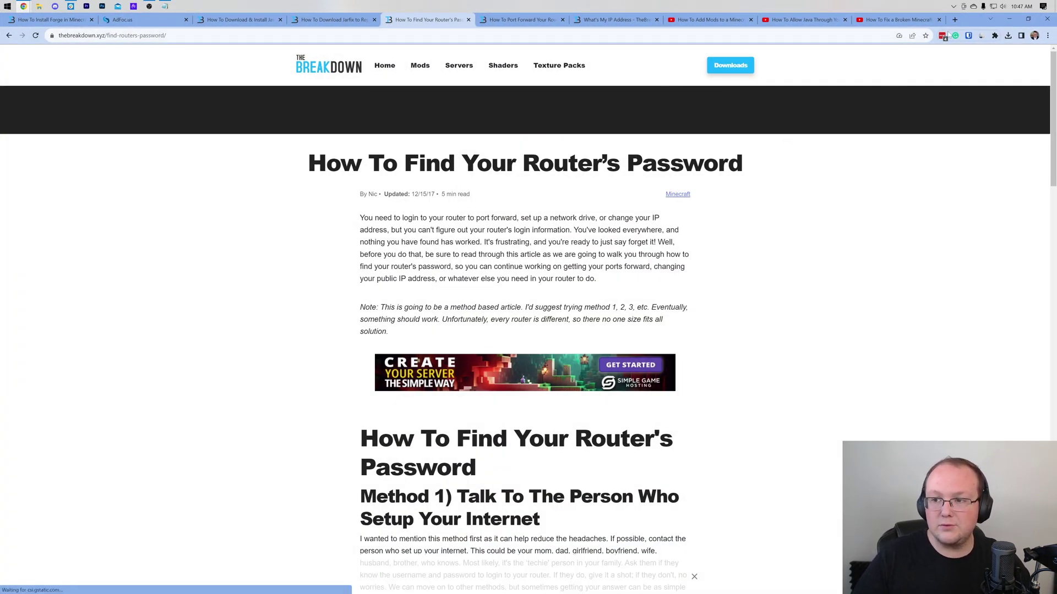
key("ctrl+t")
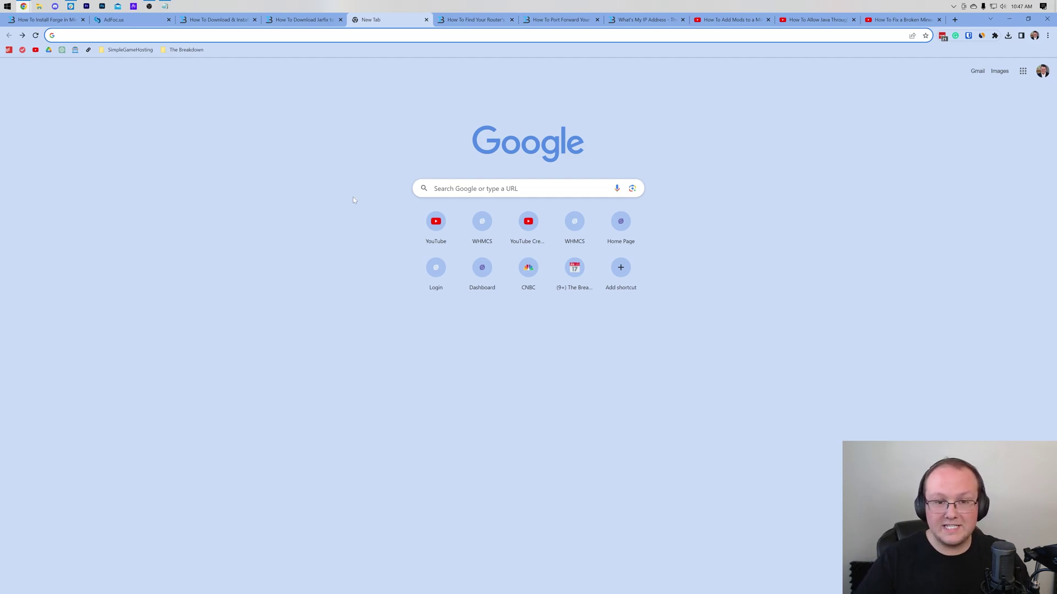
type("192")
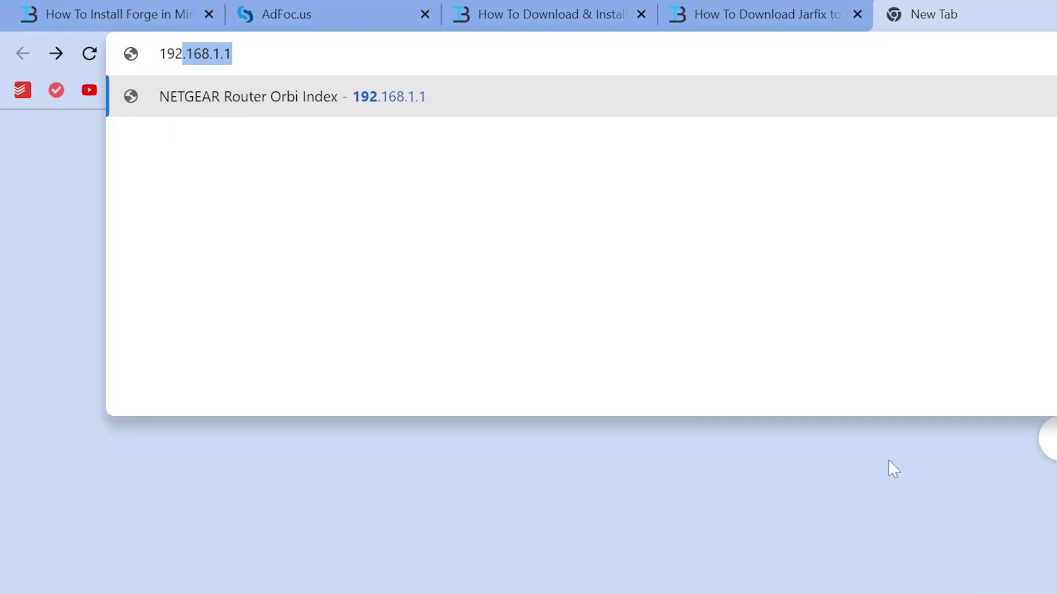
left_click(479, 110)
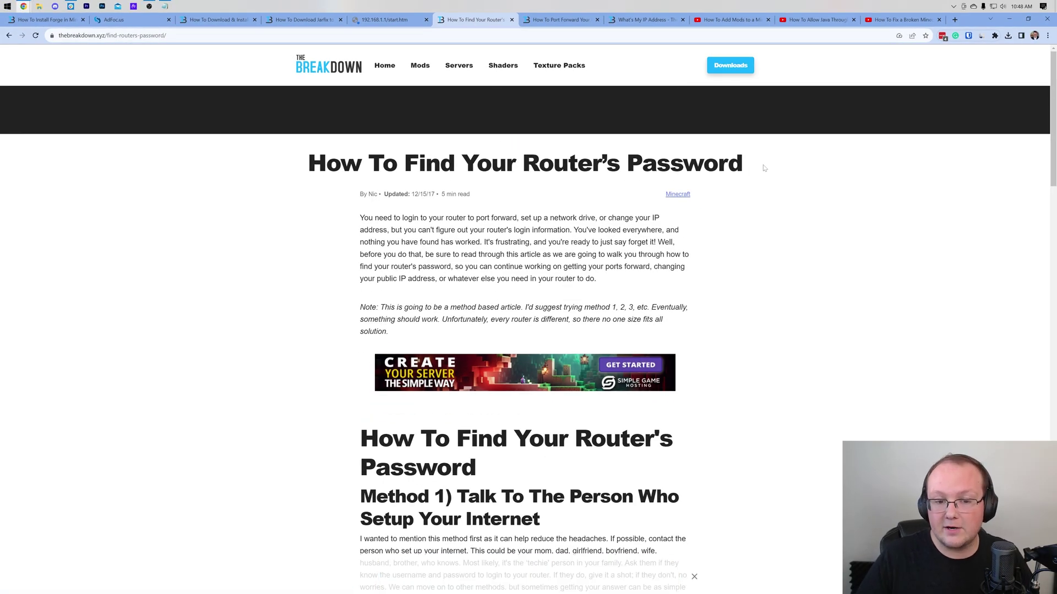
- Read through the article's five methods for finding the router's password, including the default login and router reset sections
scroll(770, 168, "down", 6)
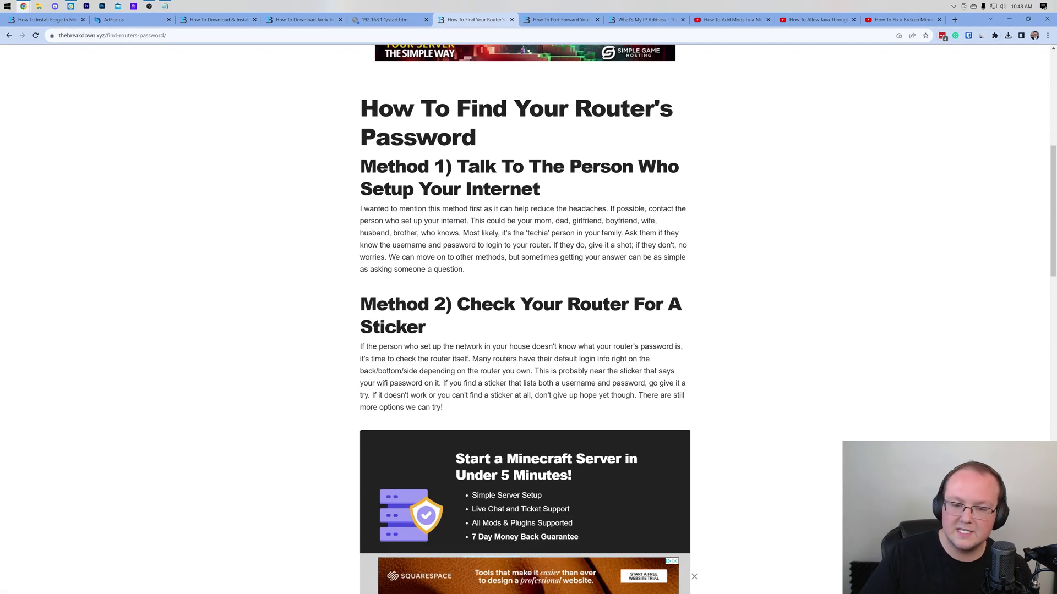
left_click_drag(372, 188, 510, 189)
scroll(511, 189, "down", 17)
scroll(587, 341, "up", 8)
left_click_drag(587, 342, 309, 321)
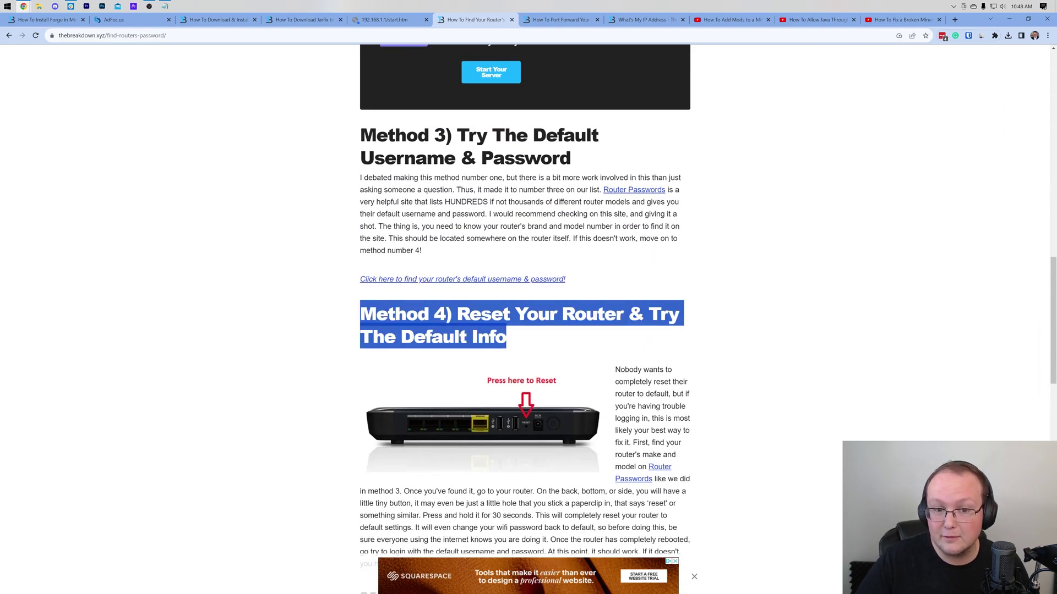
scroll(341, 275, "down", 6)
left_click_drag(344, 269, 632, 274)
left_click(632, 275)
scroll(619, 259, "up", 7)
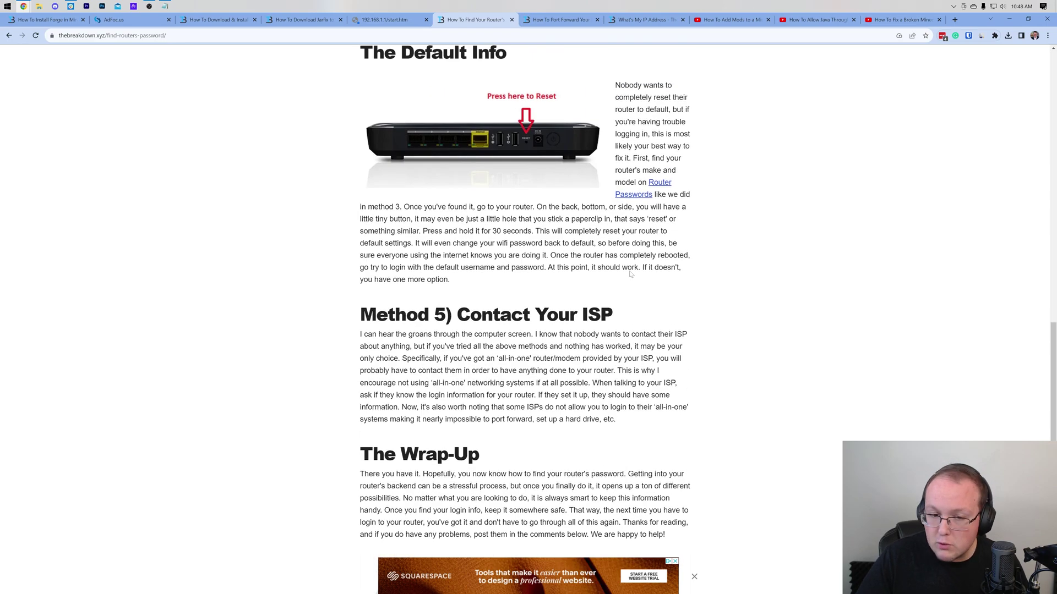
left_click_drag(358, 173, 703, 200)
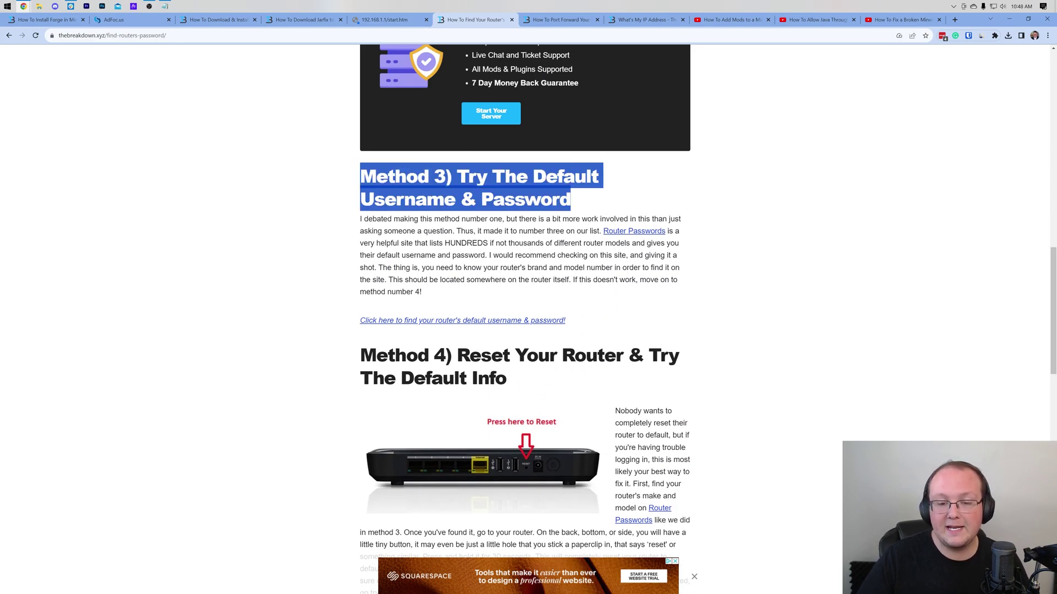
left_click_drag(358, 363, 575, 381)
left_click(575, 381)
scroll(488, 234, "down", 2)
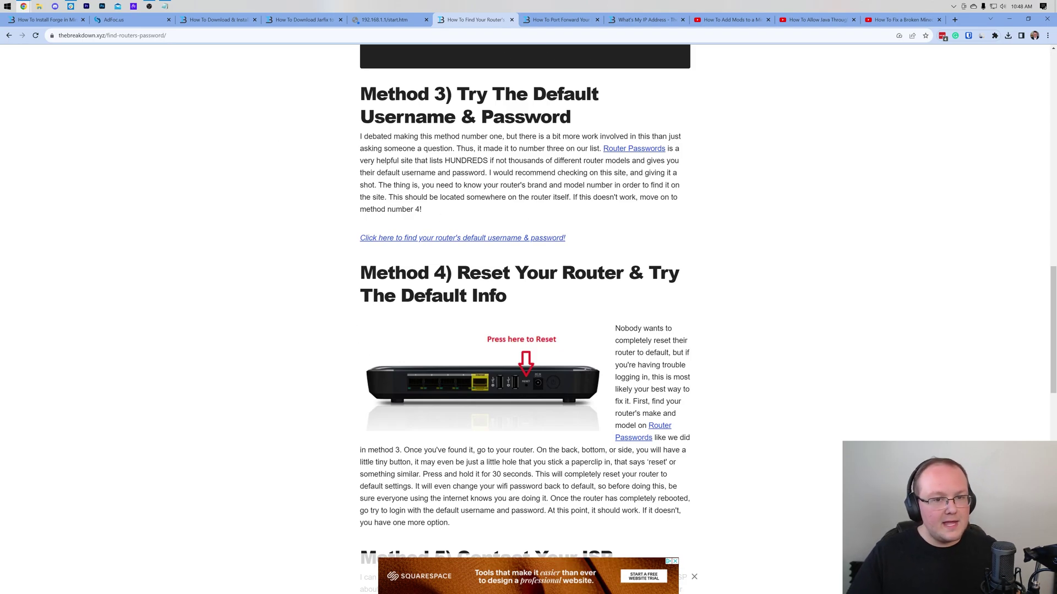
- Return to the router's admin page and open its Port Forwarding / Port Triggering settings
left_click(402, 22)
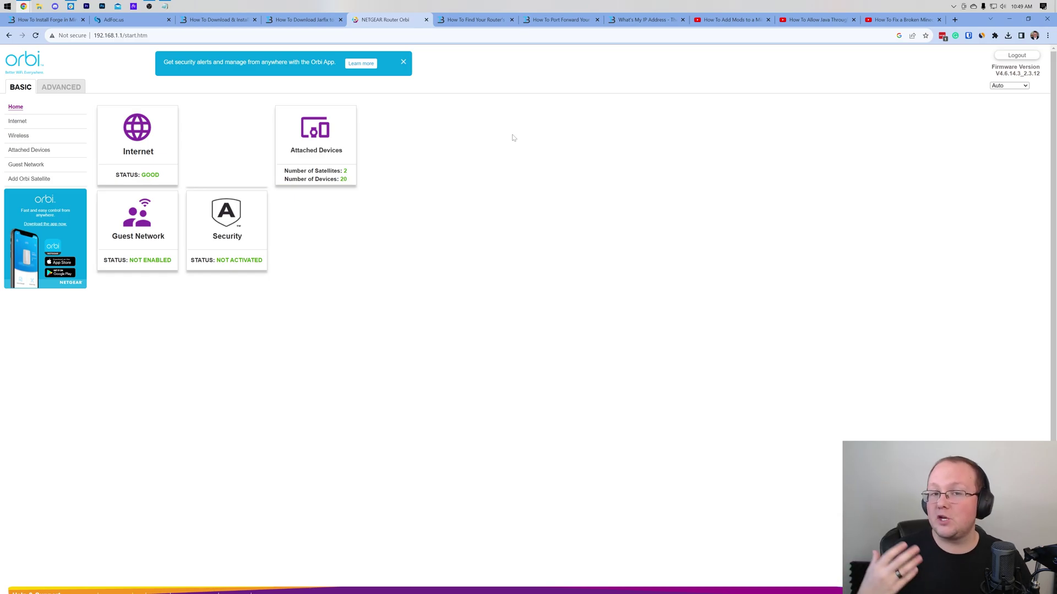
left_click(560, 19)
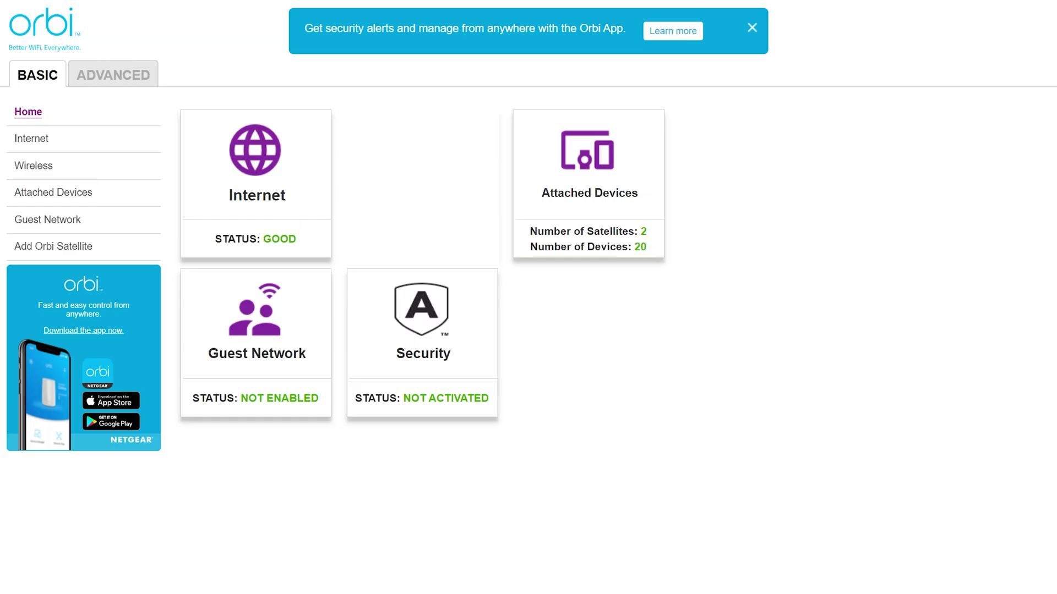
left_click(147, 73)
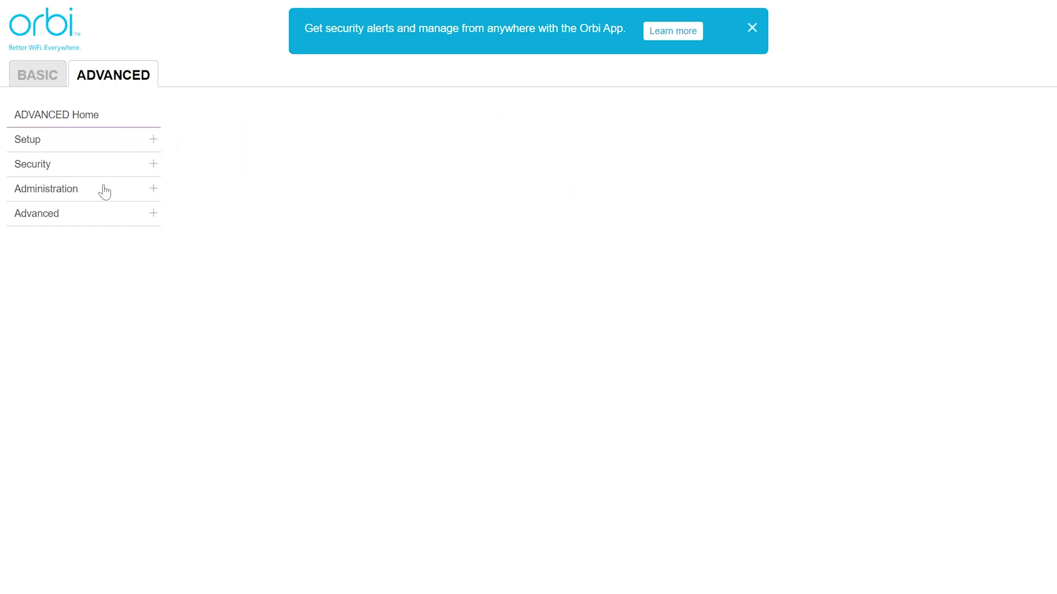
left_click(83, 216)
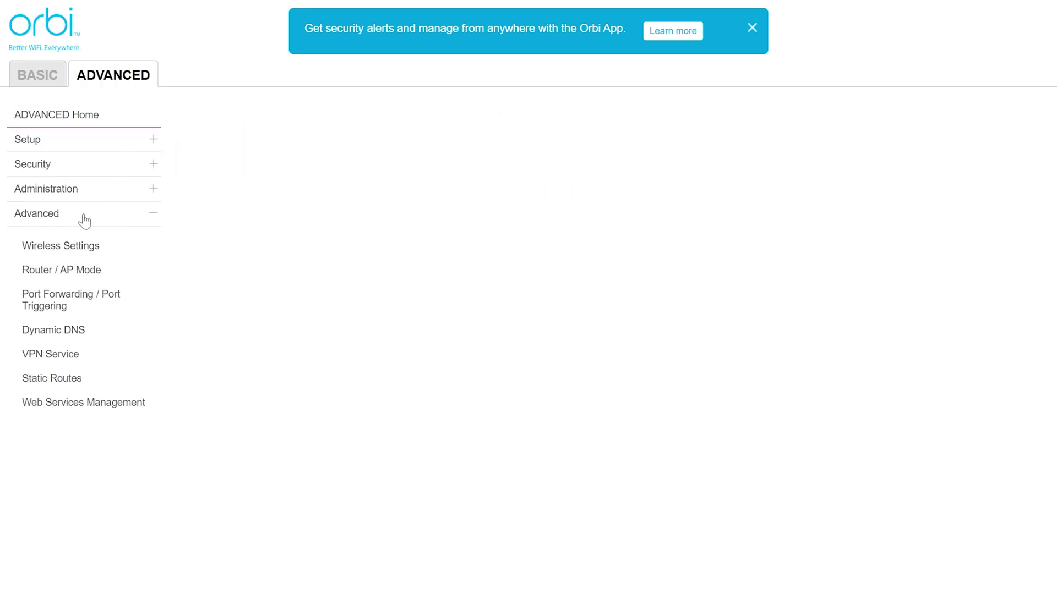
left_click(70, 294)
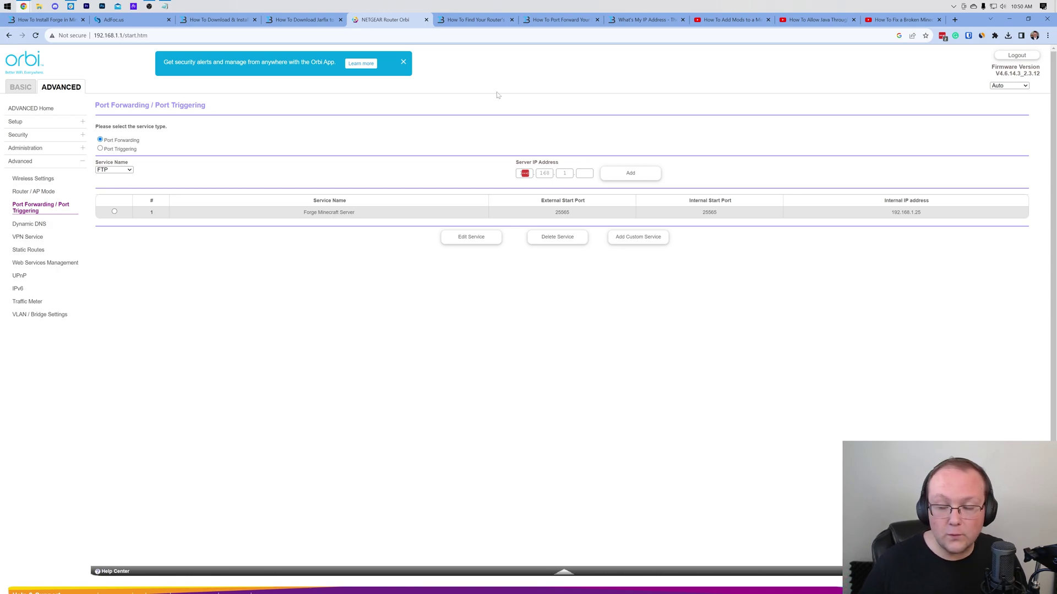
- Delete the existing Forge Minecraft Server forwarding rule and begin adding a custom service
left_click(114, 212)
left_click(573, 241)
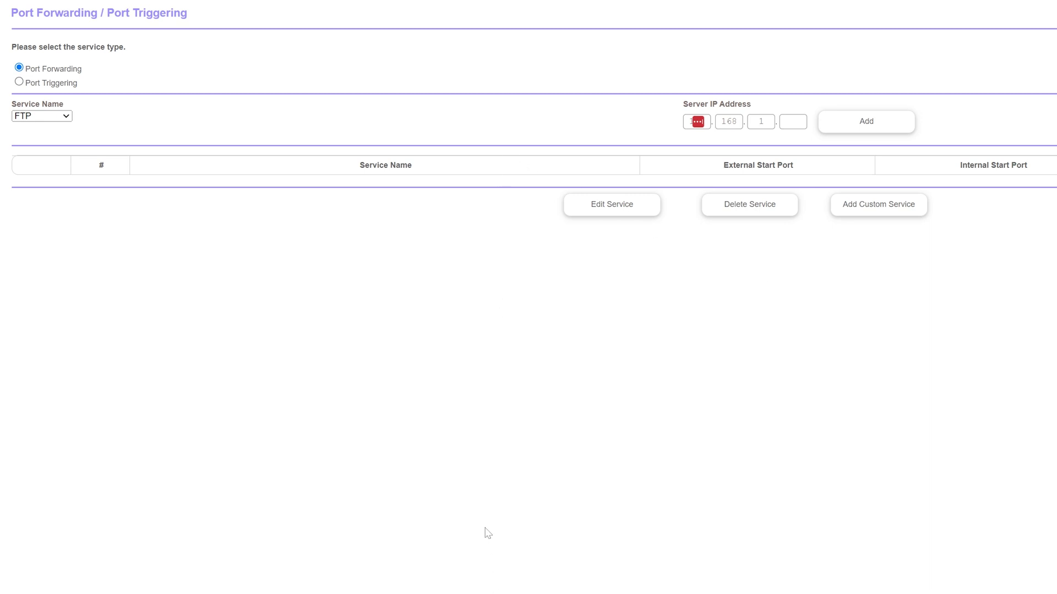
left_click(855, 214)
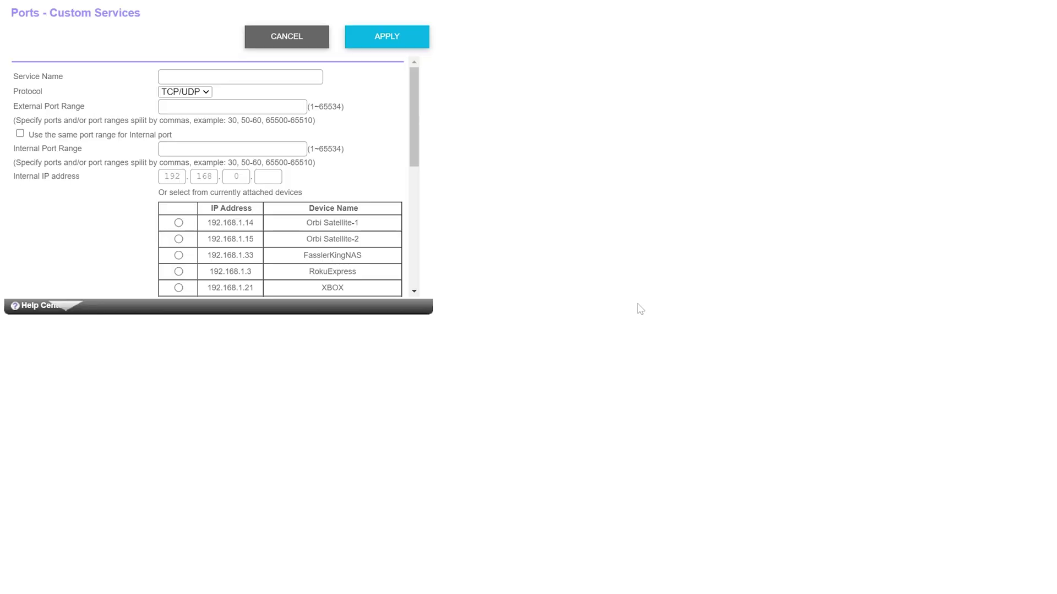
- Name the custom service "Minecraft Forge Server" and choose TCP/UDP as its protocol
left_click(567, 76)
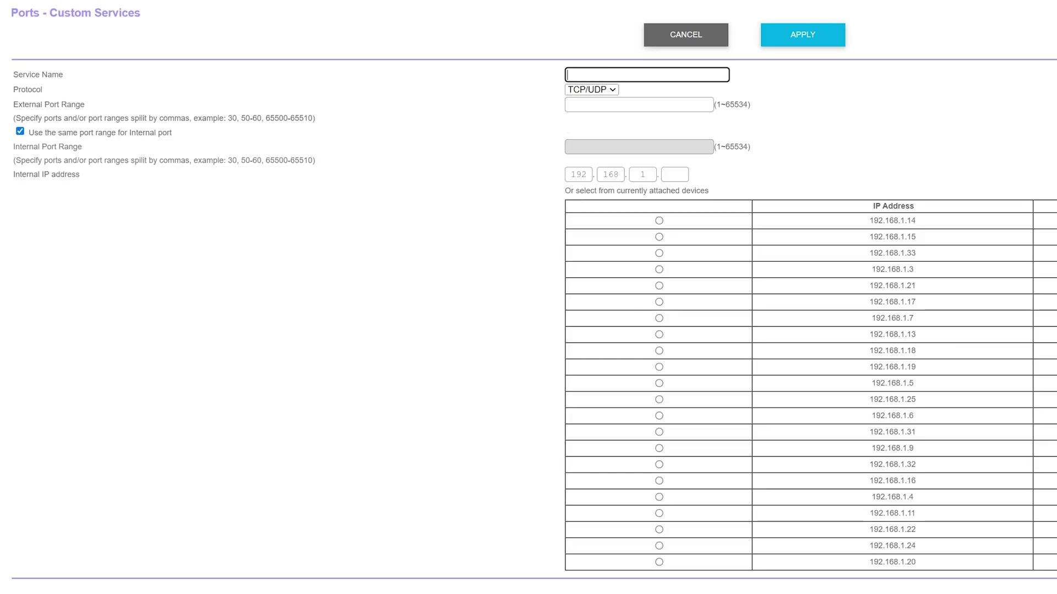
type("Minecraft Forge Serve")
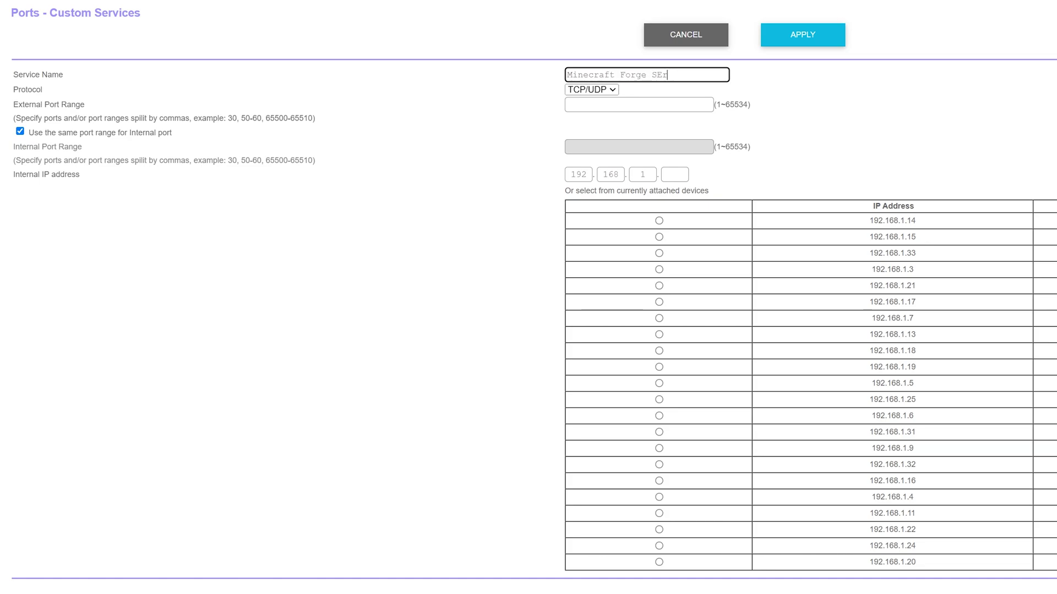
type("r")
left_click(577, 90)
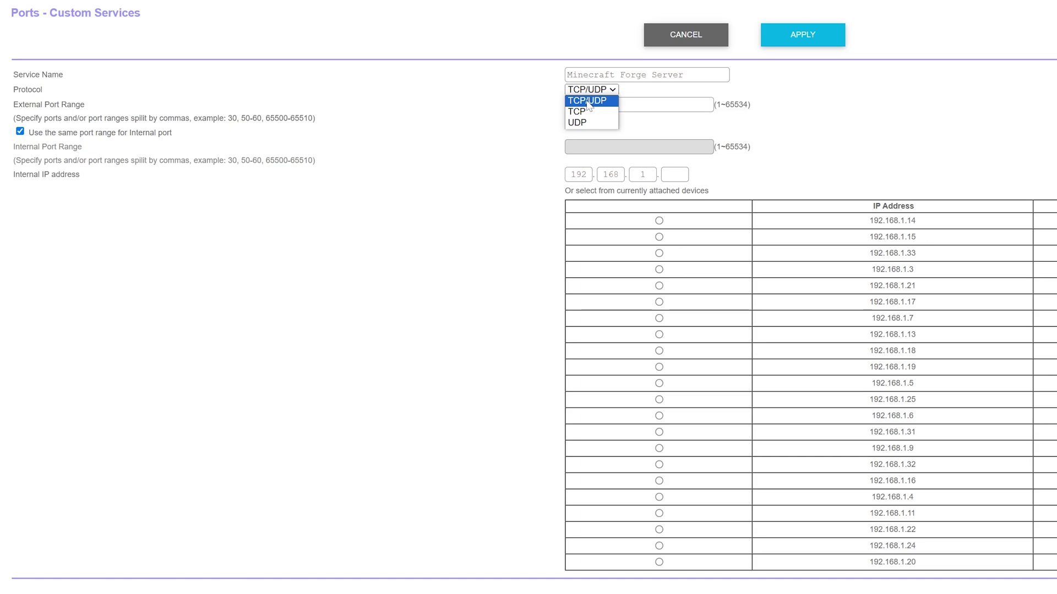
left_click(588, 103)
left_click(611, 91)
left_click(597, 102)
- Set the external port range to 25565 and disable the same-range option, keeping 25565 as the internal port range
key("Tab")
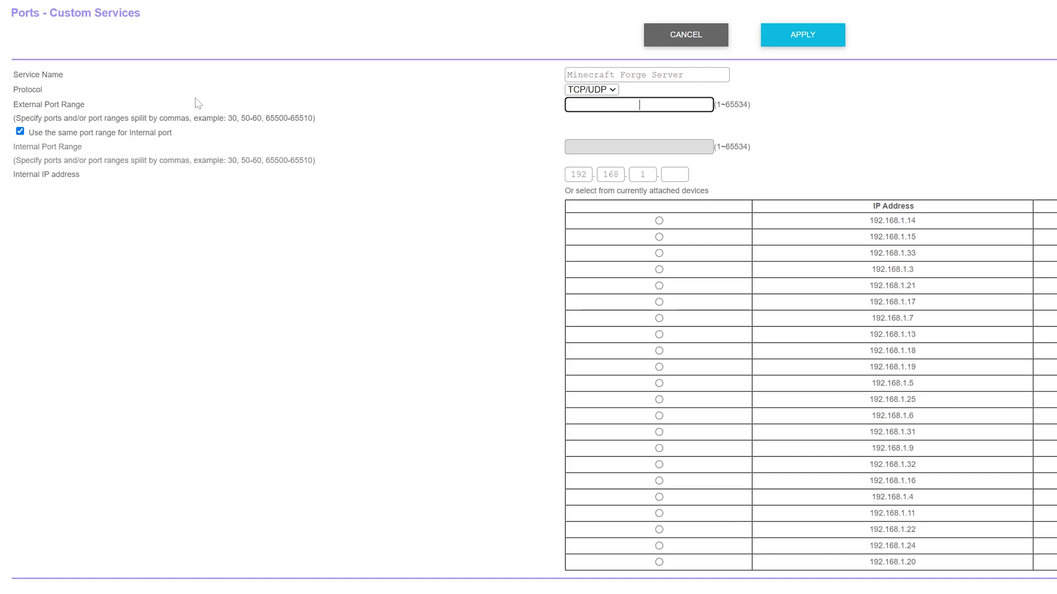
type("25565")
left_click(19, 131)
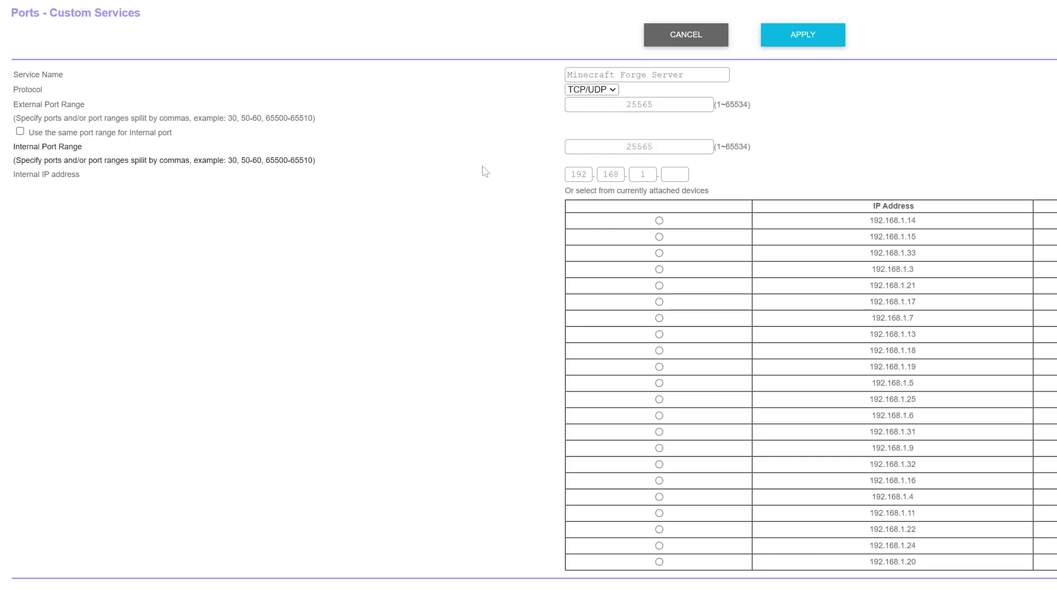
double_click(652, 146)
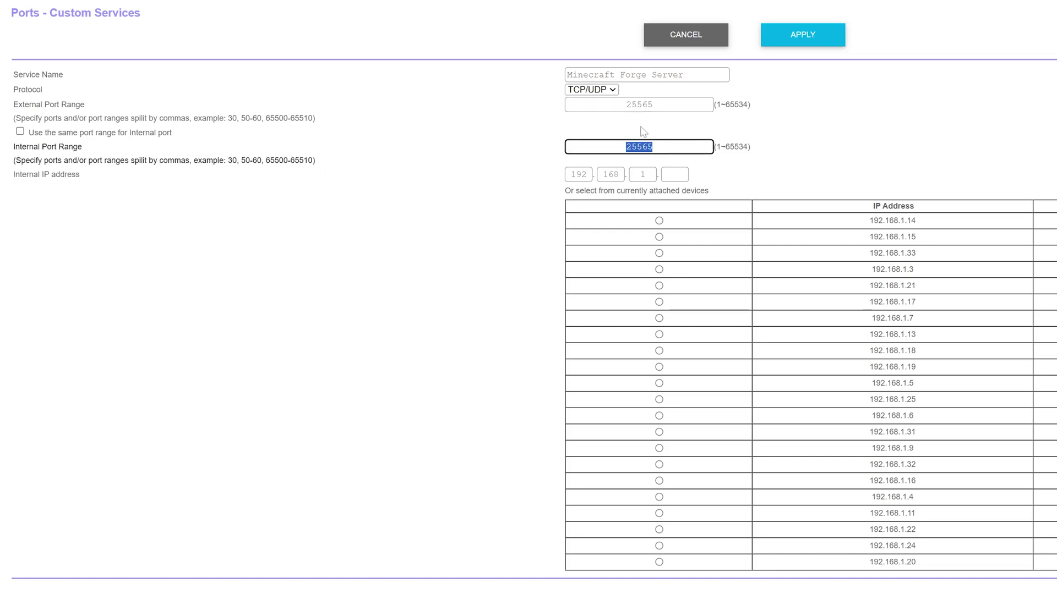
left_click(643, 131)
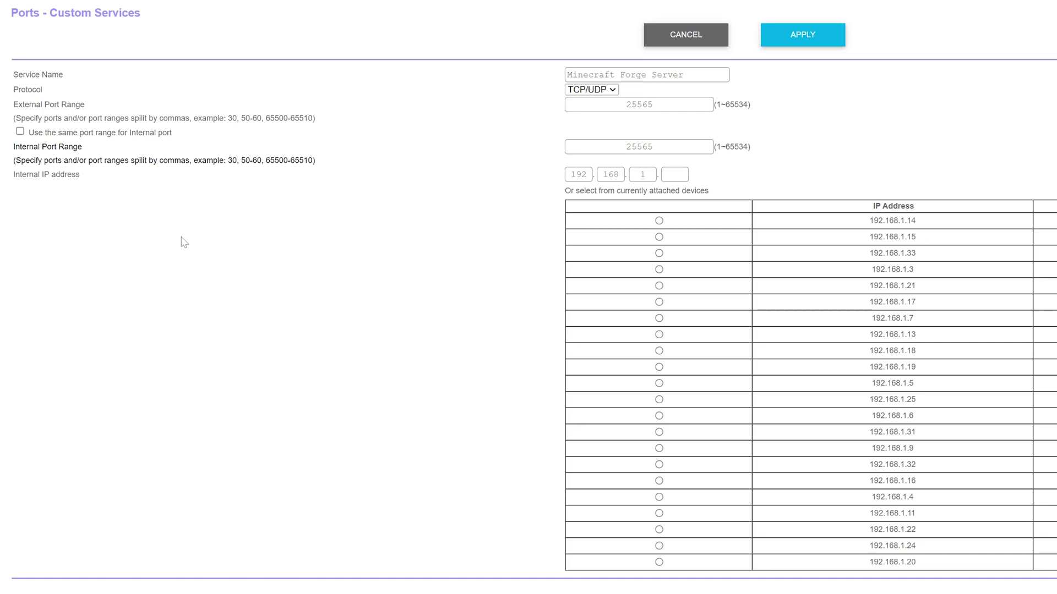
- Check the IPv4 address in the note and enter 192.168.1.125 as the service's internal IP address
key("alt+Tab")
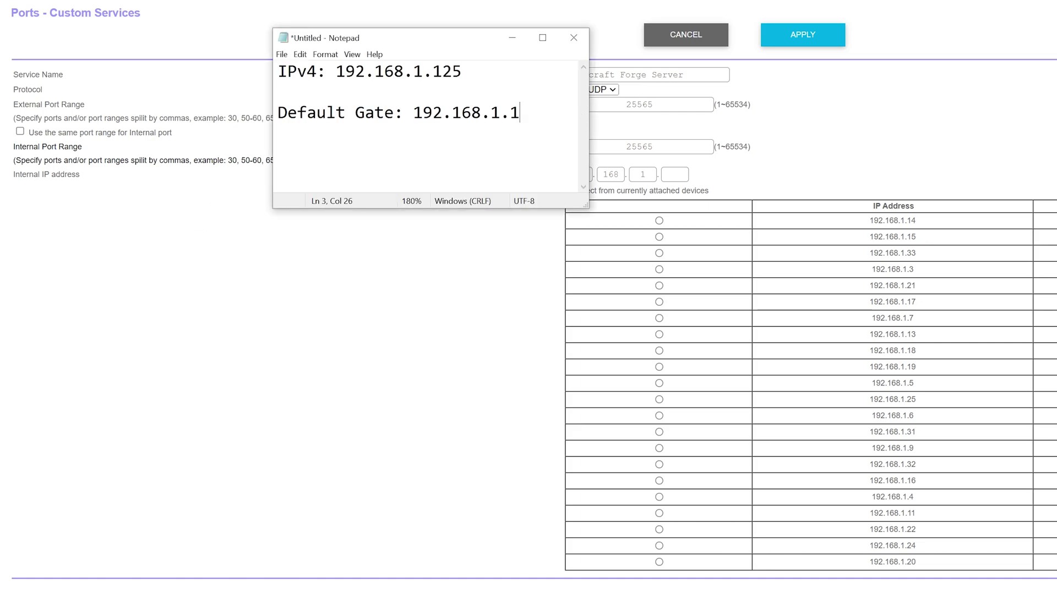
left_click(770, 166)
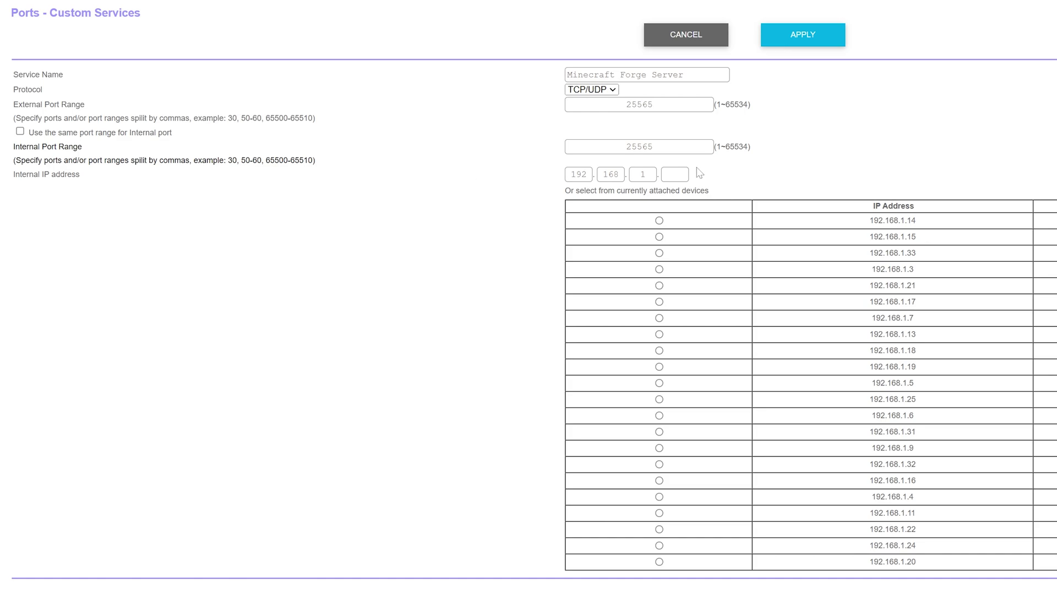
left_click(675, 174)
type("125")
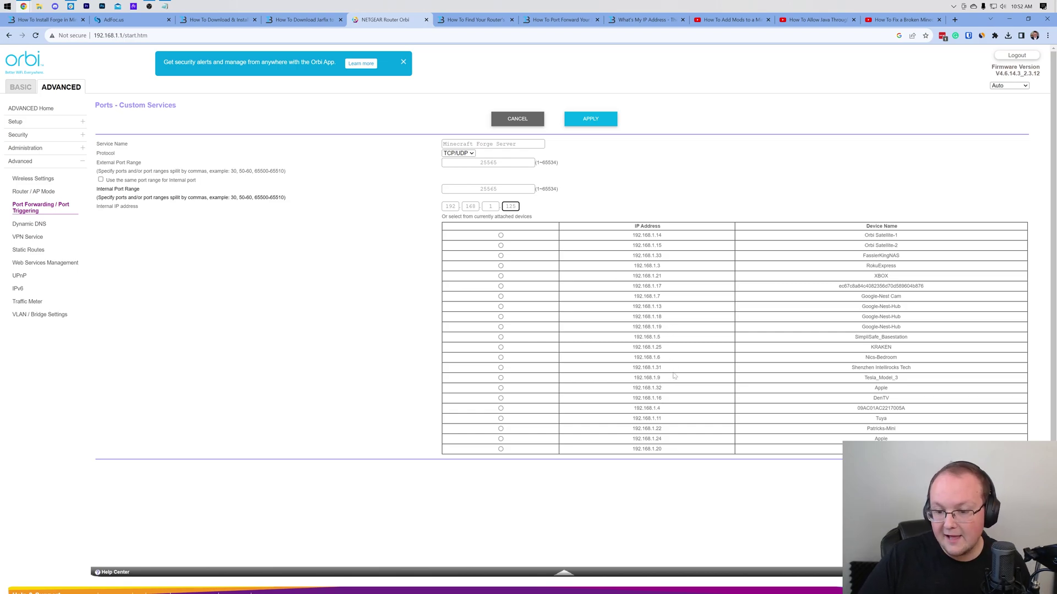
- Select the attached device KRAKEN at 192.168.1.25 as the forwarding rule's internal IP address
left_click_drag(662, 347, 559, 348)
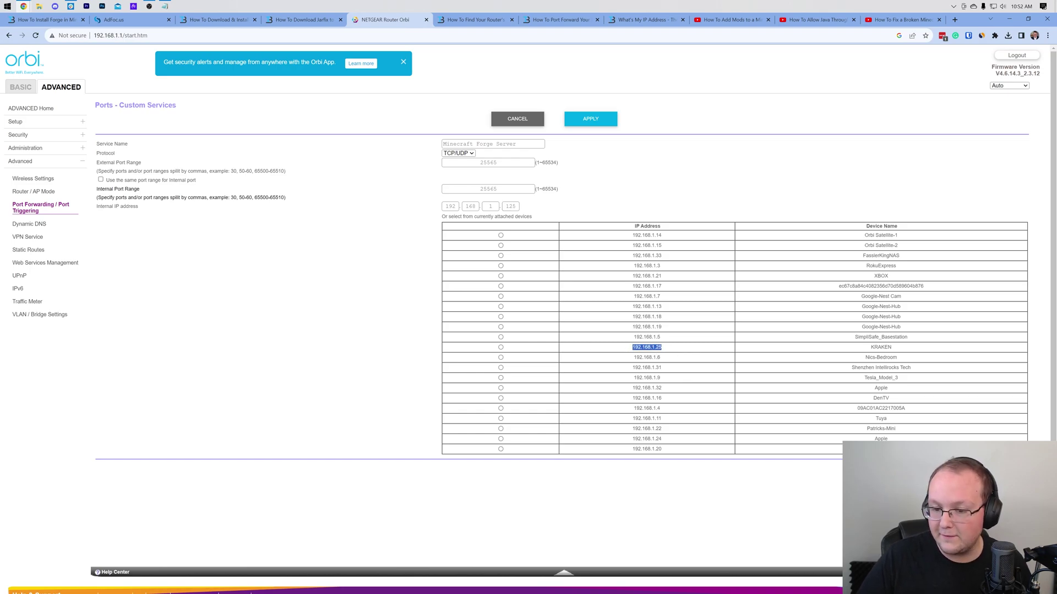
left_click(501, 348)
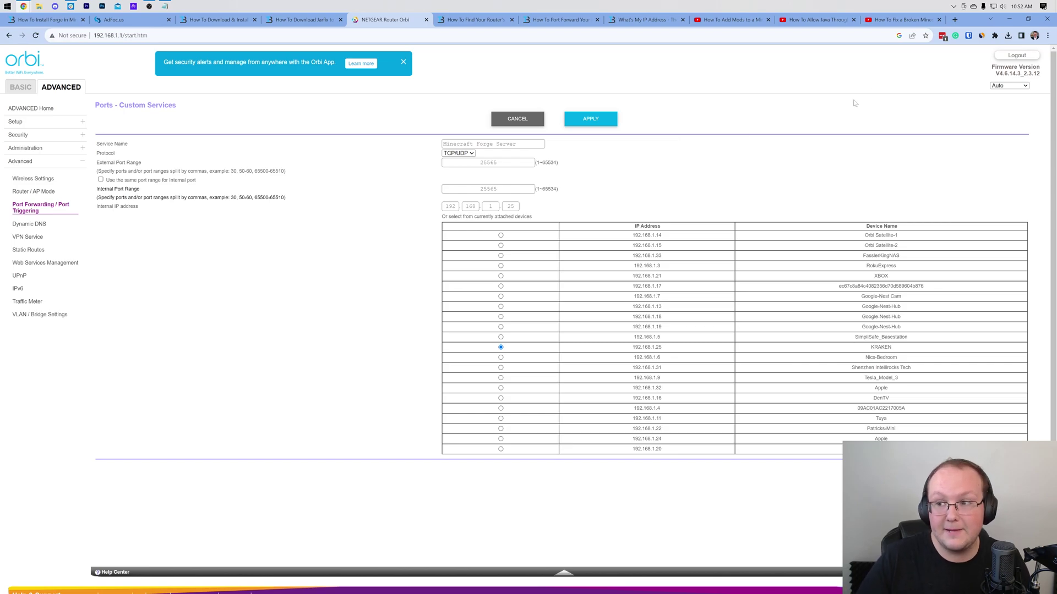
- Look up the public IP address on the What's My IP Address page, return to the router page and minimize the browser
left_click(644, 19)
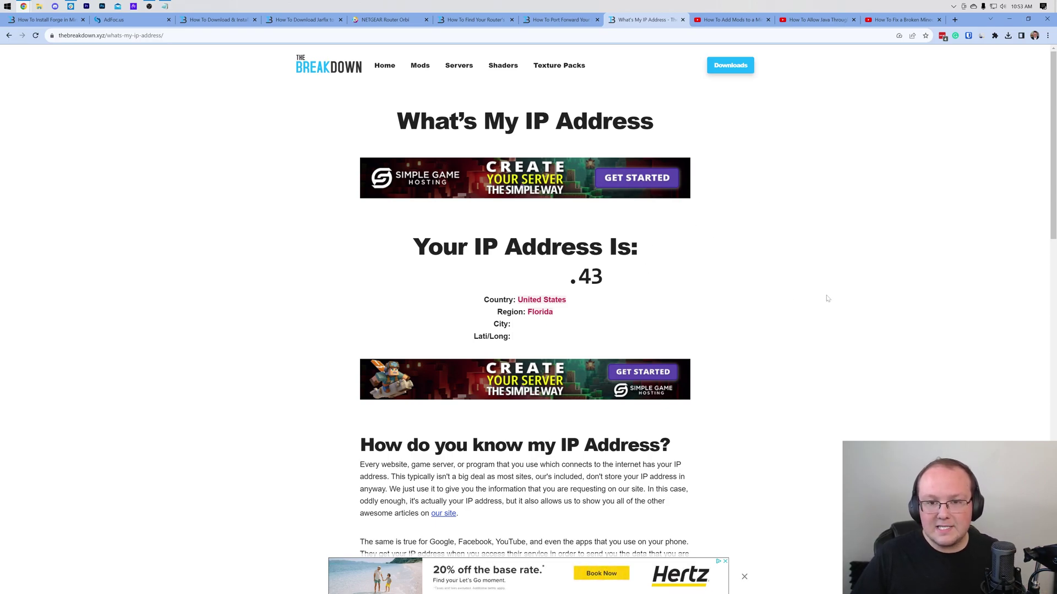
left_click(385, 20)
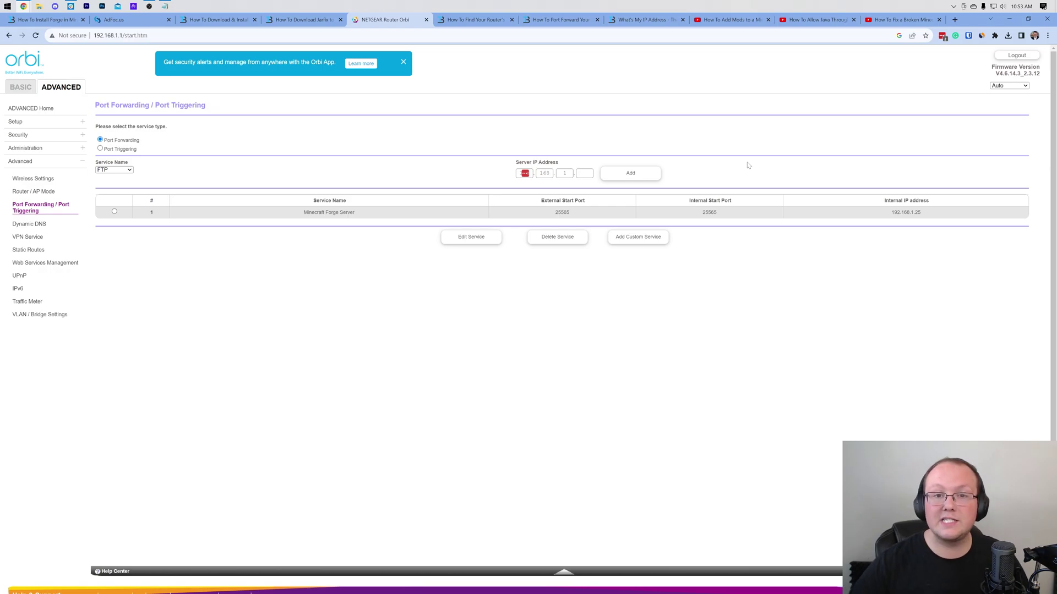
left_click(1009, 19)
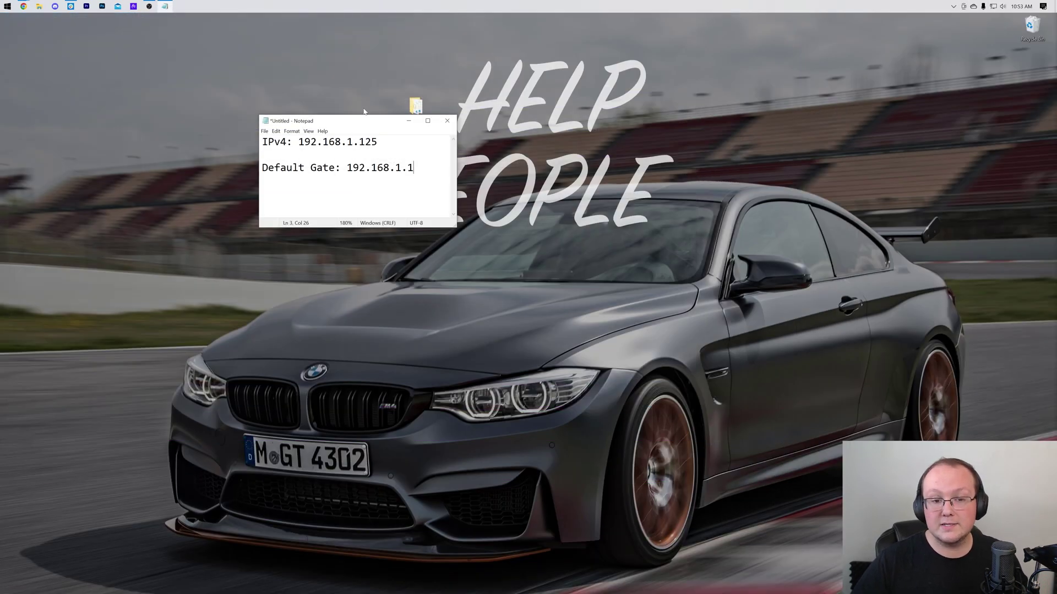
- Start the Forge server with run.bat from the Forge Server folder, close the folder and move the console window aside
left_click(408, 120)
double_click(415, 106)
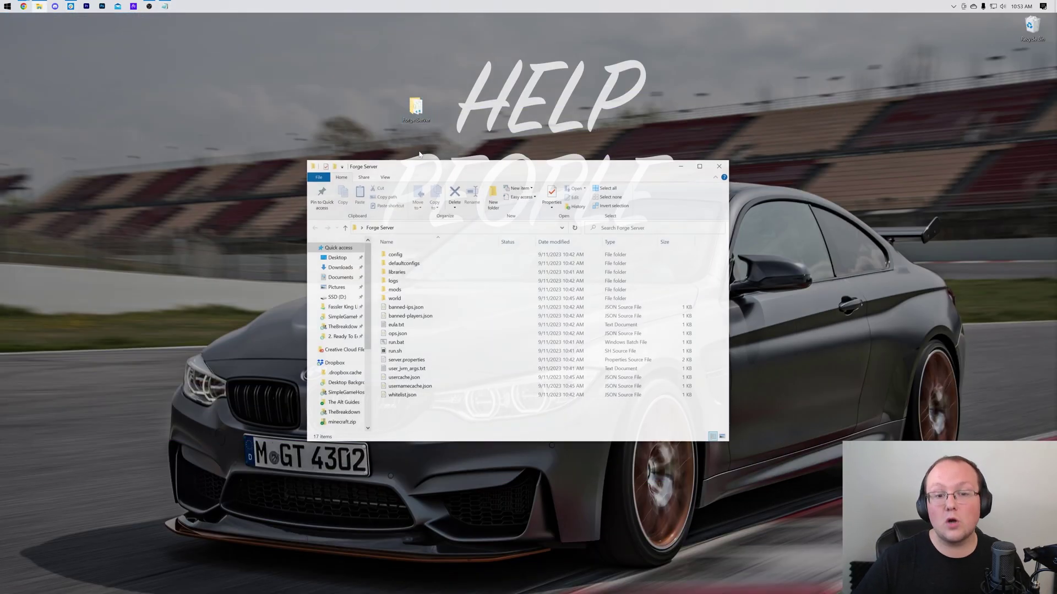
double_click(395, 343)
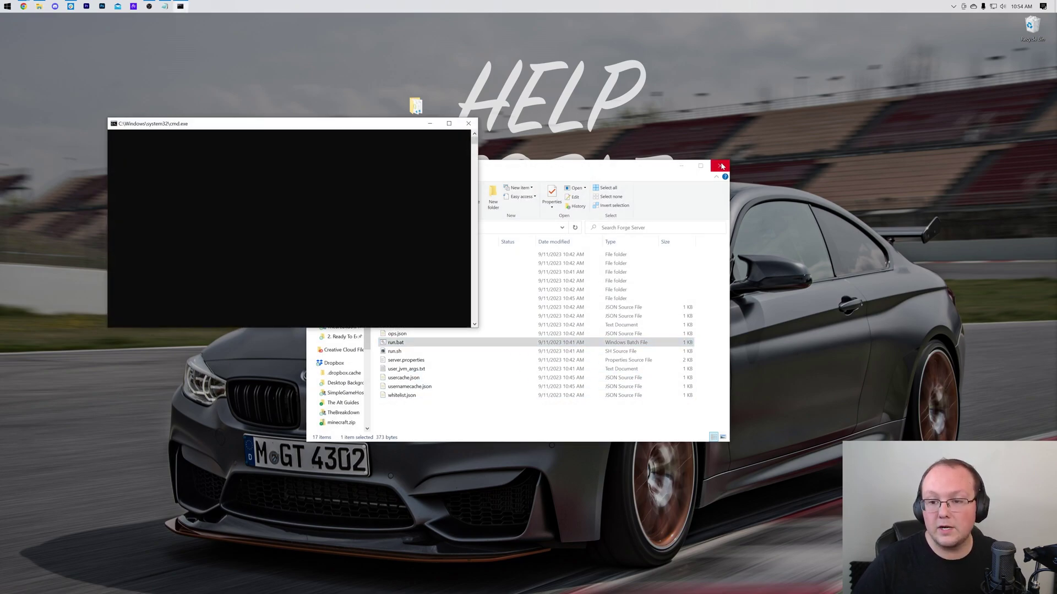
left_click(720, 165)
left_click_drag(275, 119, 169, 99)
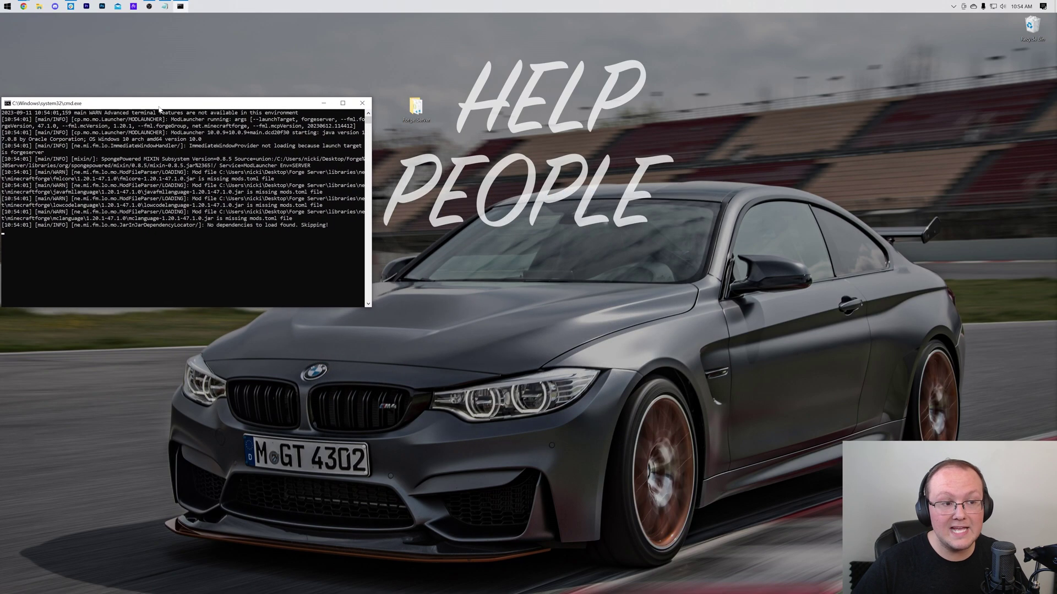
- Open the Minecraft Launcher and start Java Edition with the forge 1.20.1-forge-47.1.0 installation
left_click(6, 6)
left_click(691, 290)
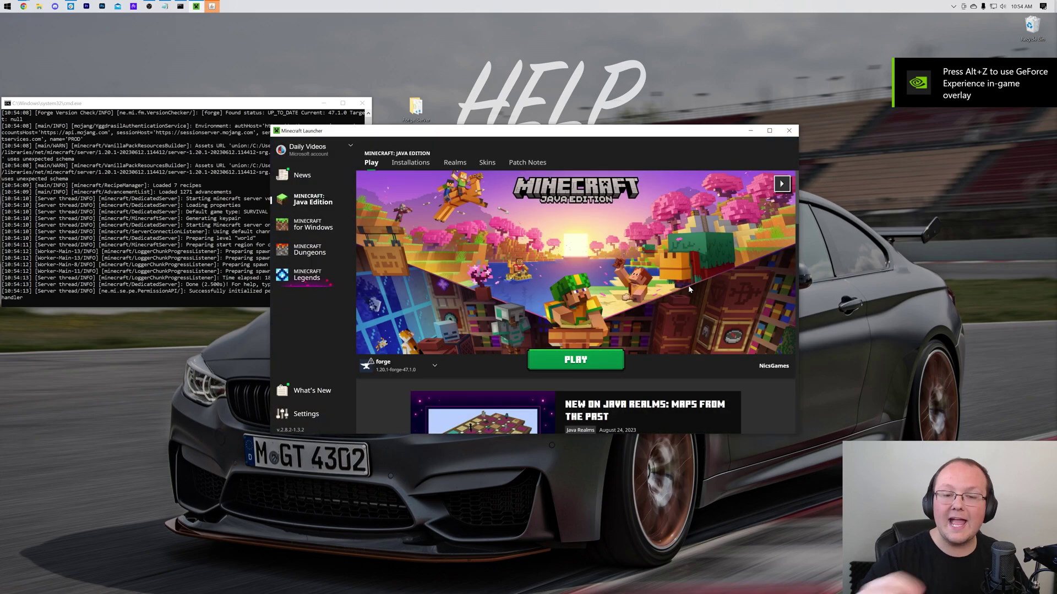
left_click(575, 359)
left_click(624, 329)
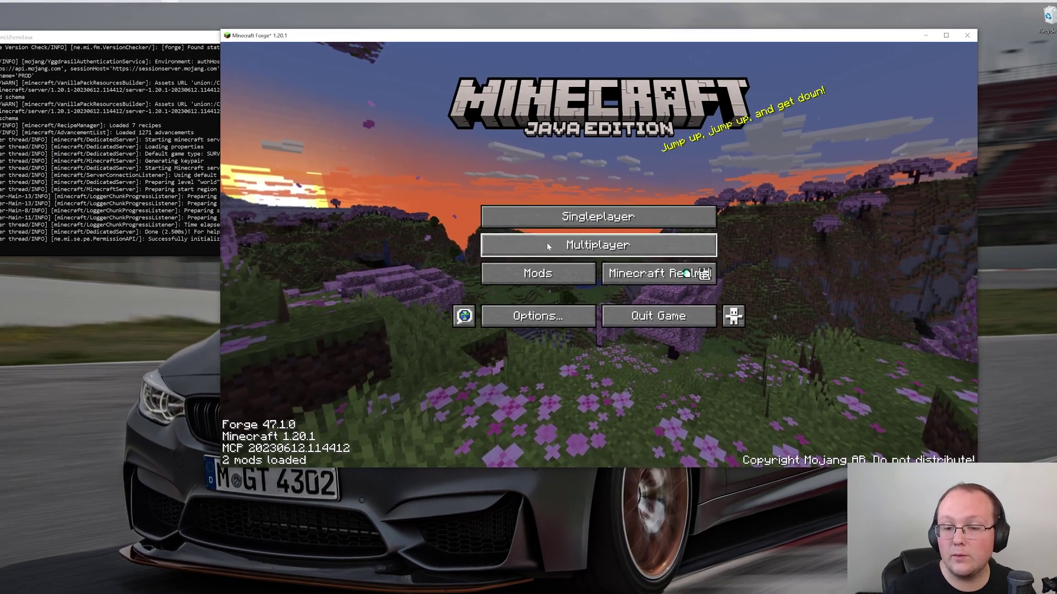
- Open the multiplayer server list and add a server named Public IP, using the copied public IP address as its server address
left_click(556, 238)
left_click(467, 299)
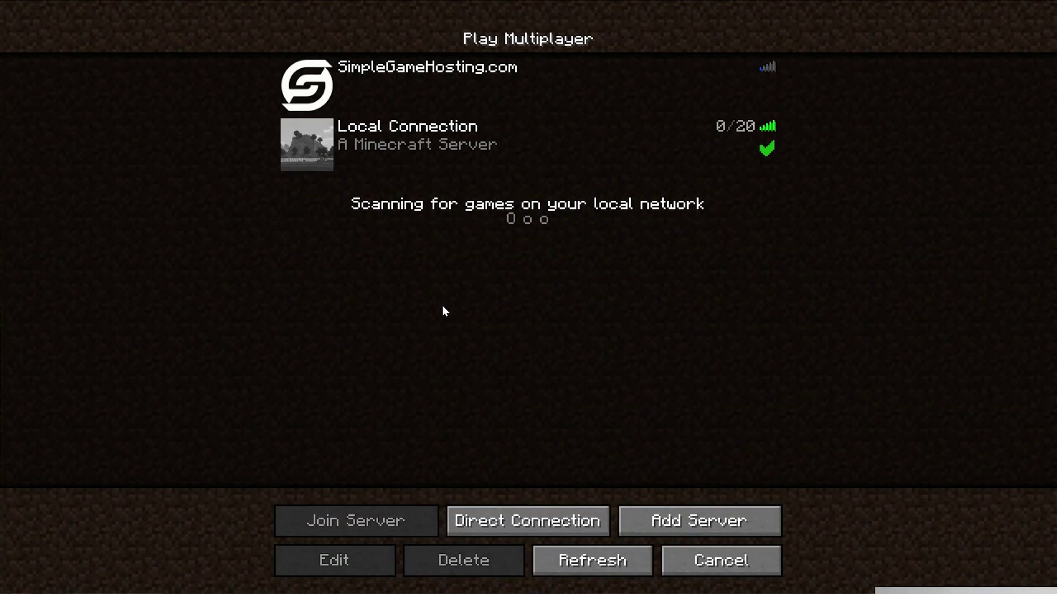
left_click(715, 534)
left_click(457, 126)
key("ctrl+a")
type("Public")
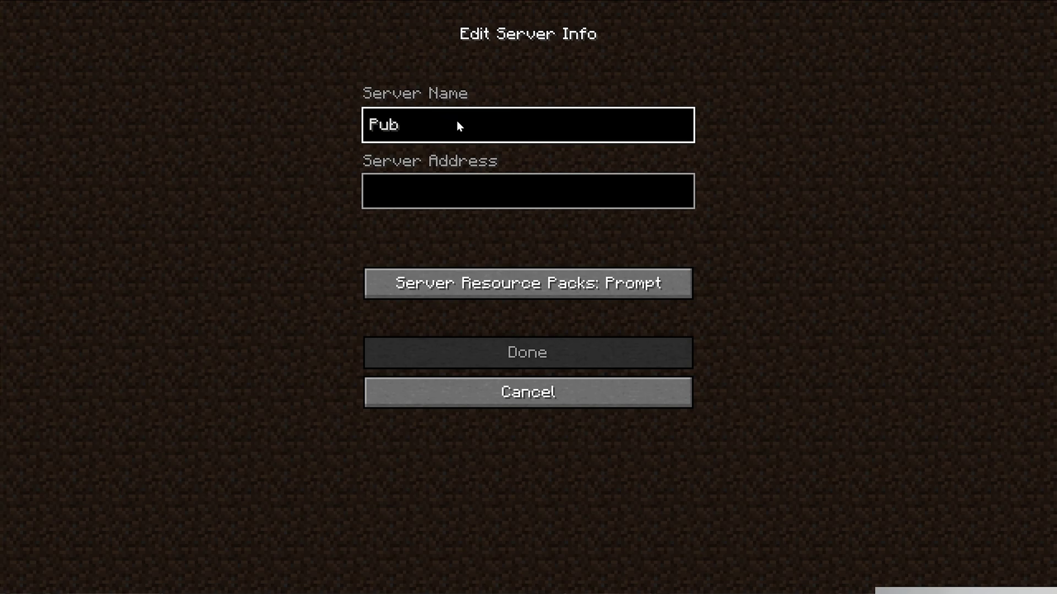
key("Tab")
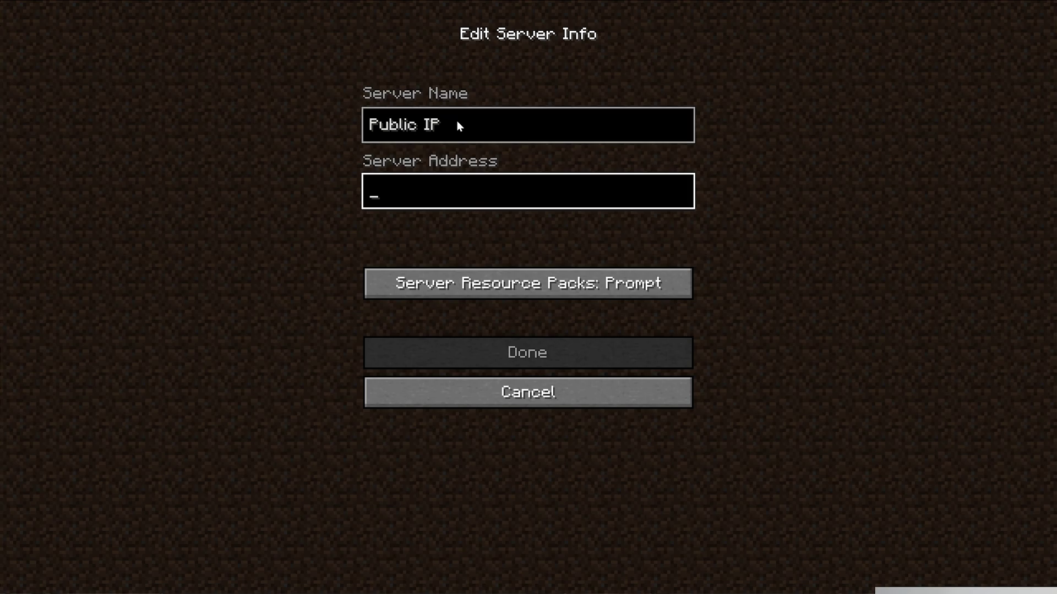
key("ctrl+v")
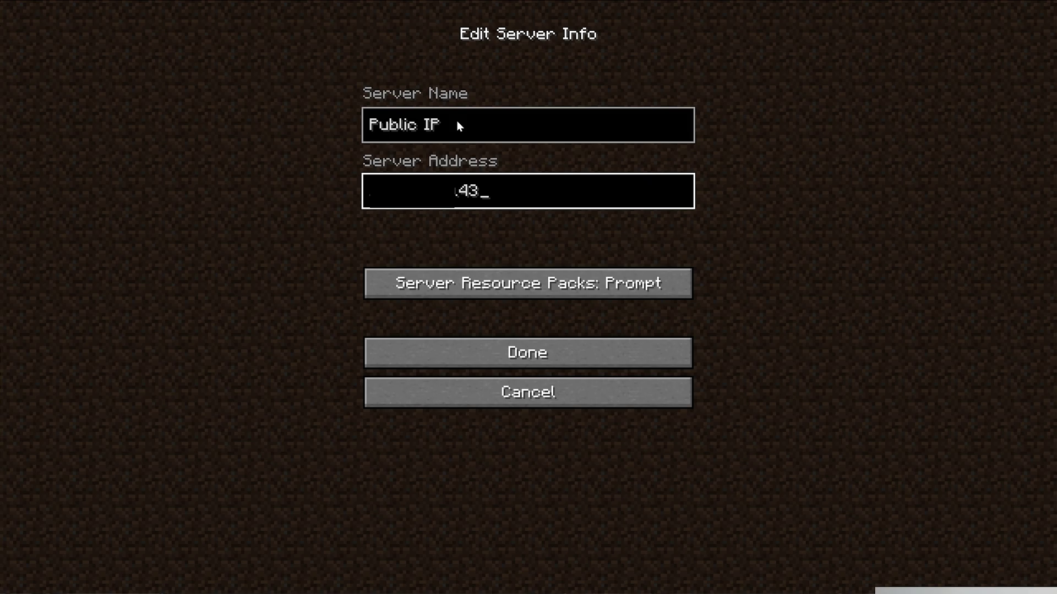
left_click(672, 360)
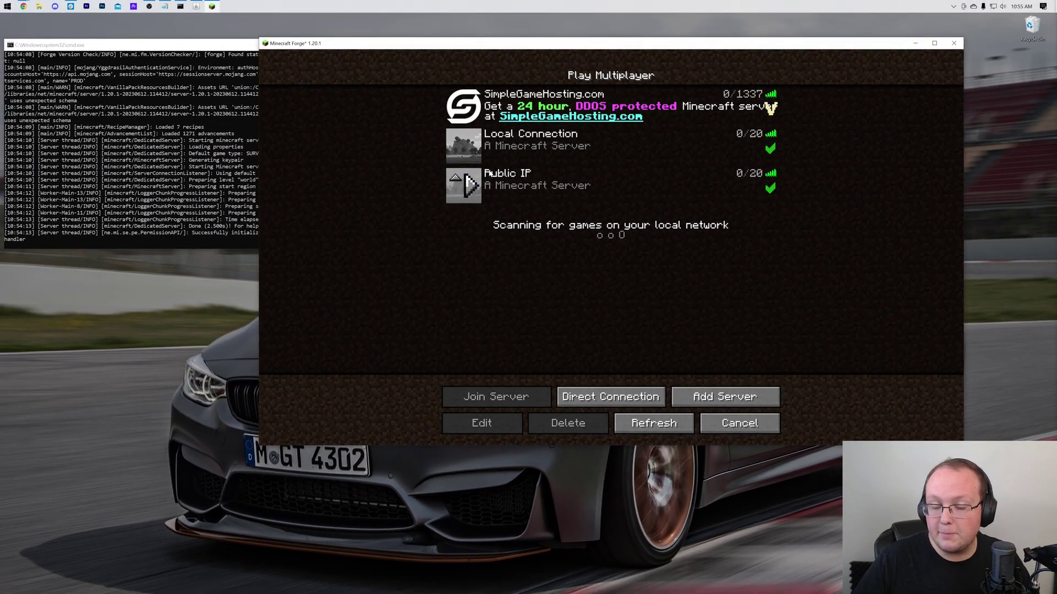
- Join the Public IP server and walk forward across the grassland to test the connection
double_click(594, 200)
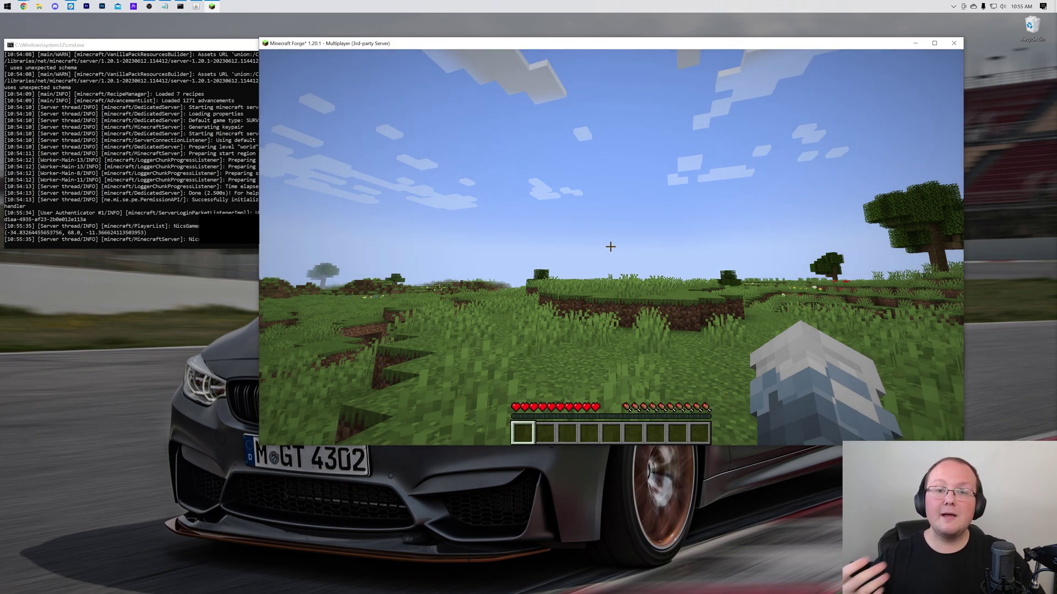
key("w")
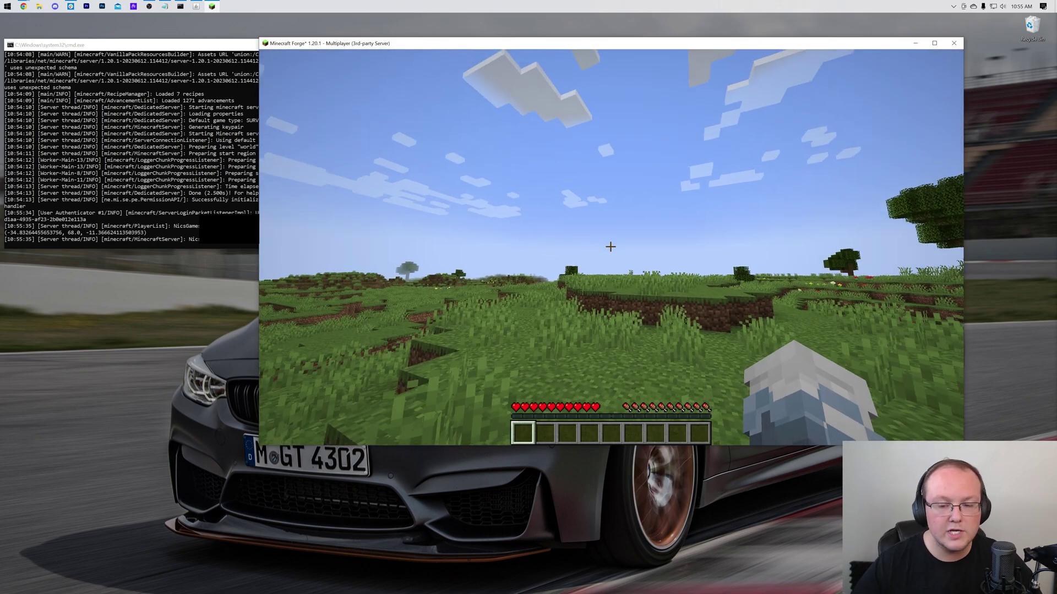
key("w")
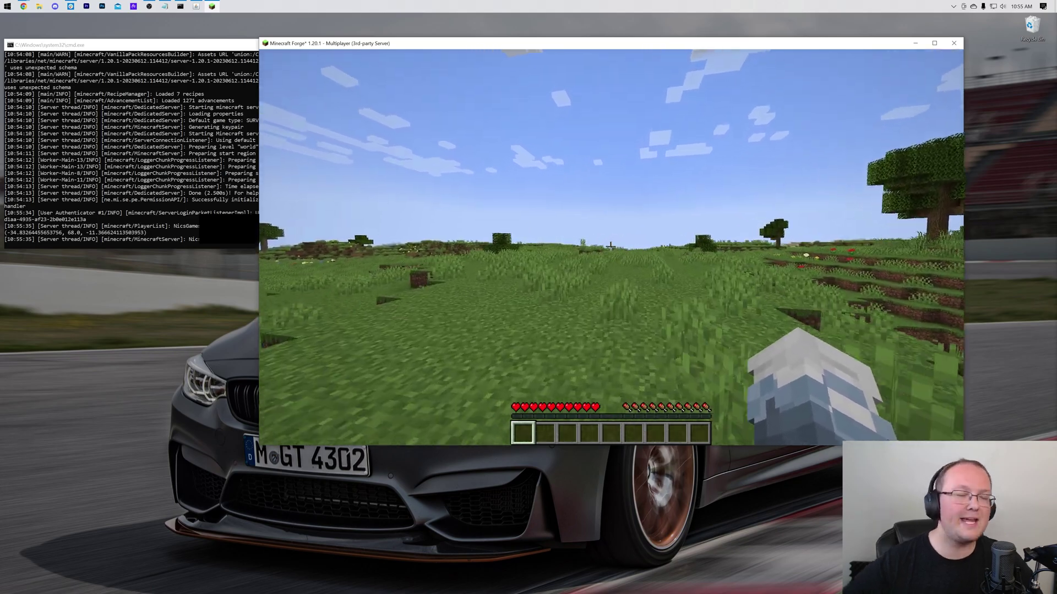
key("w")
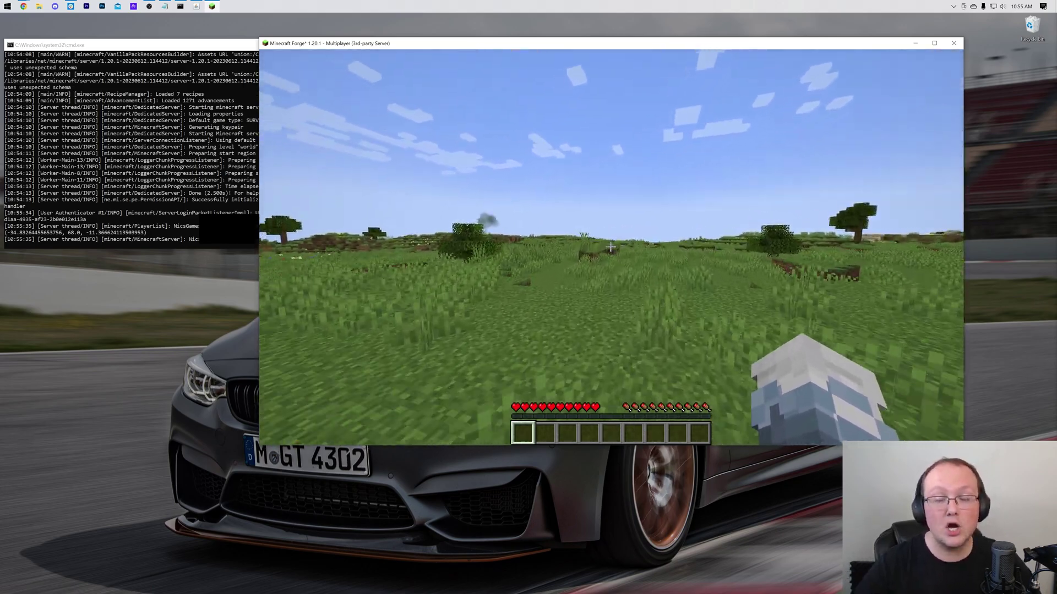
key("w")
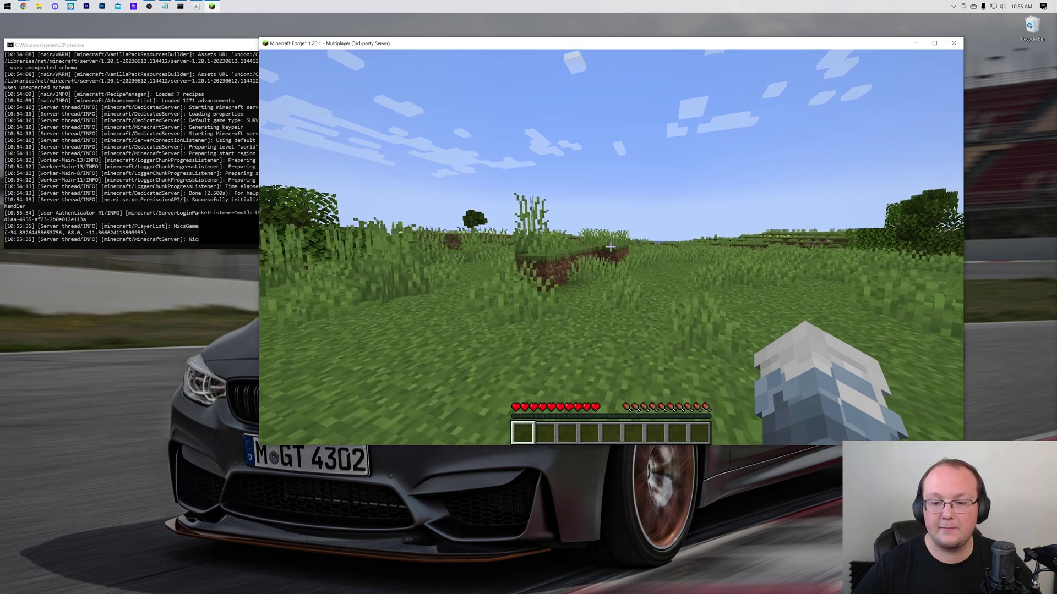
key("w")
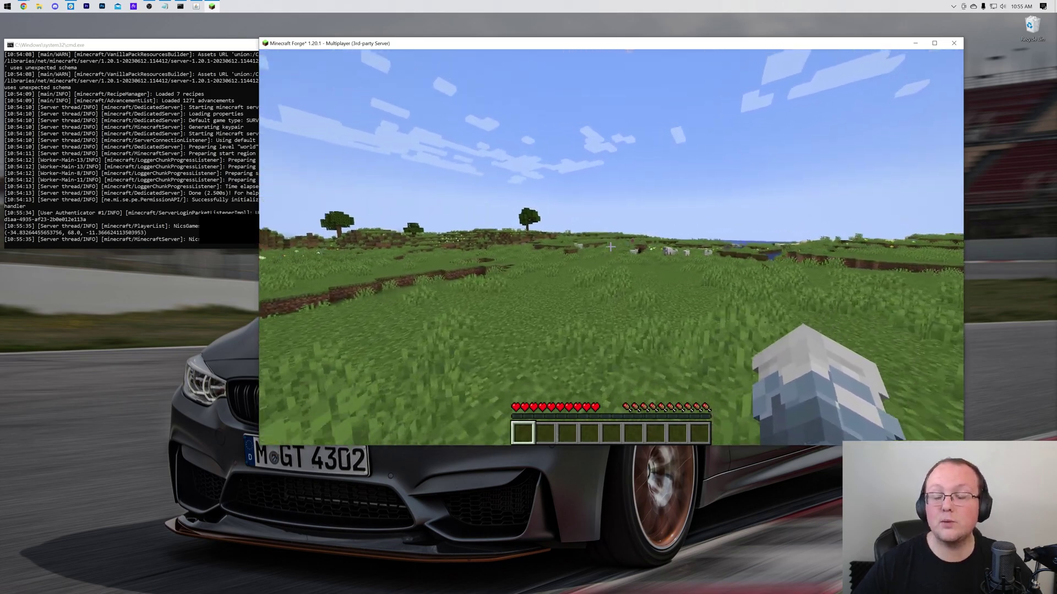
key("w")
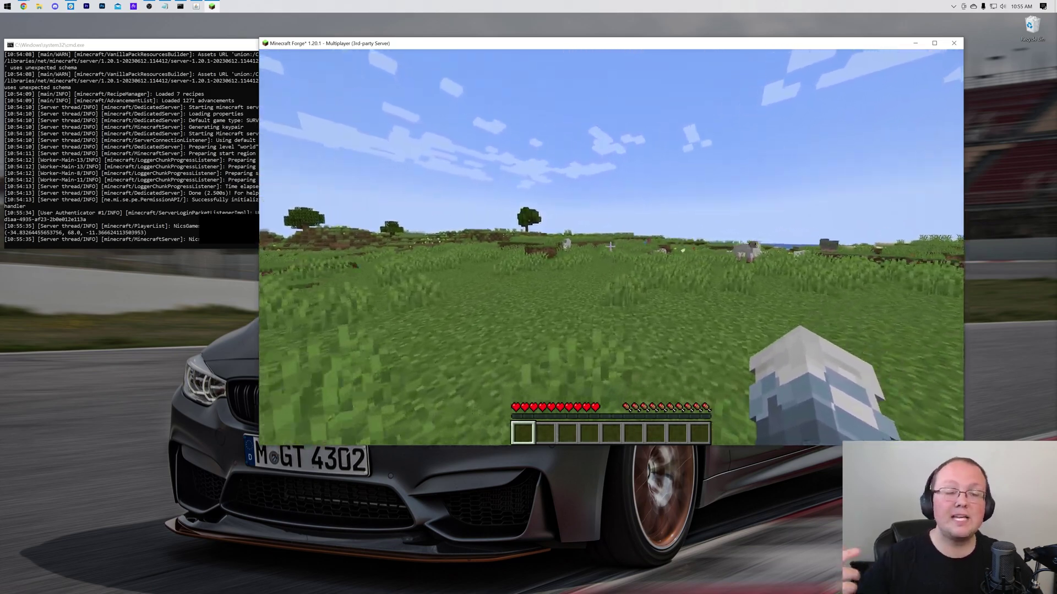
key("w")
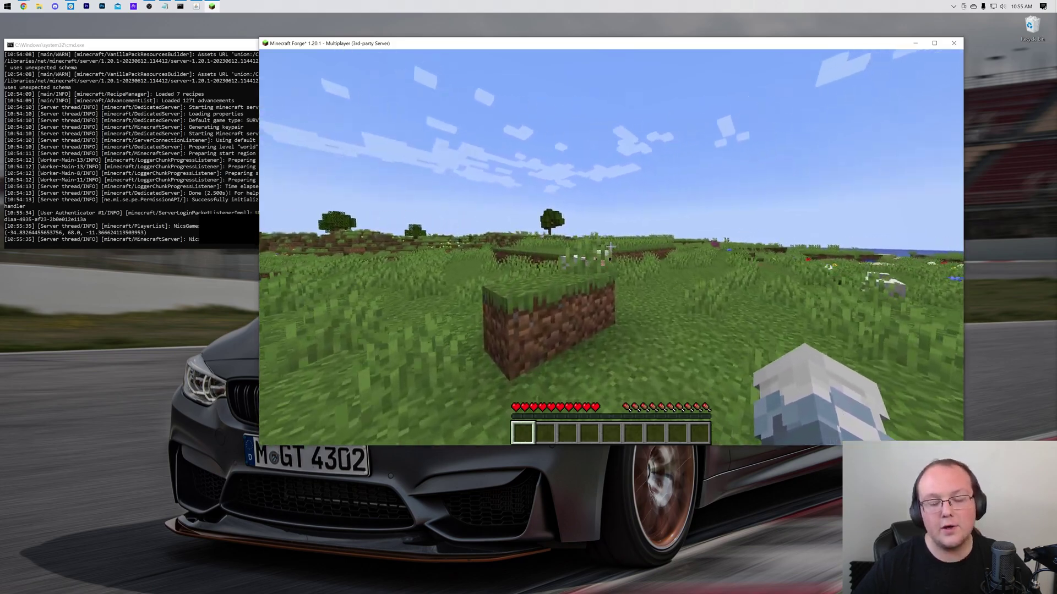
key("w")
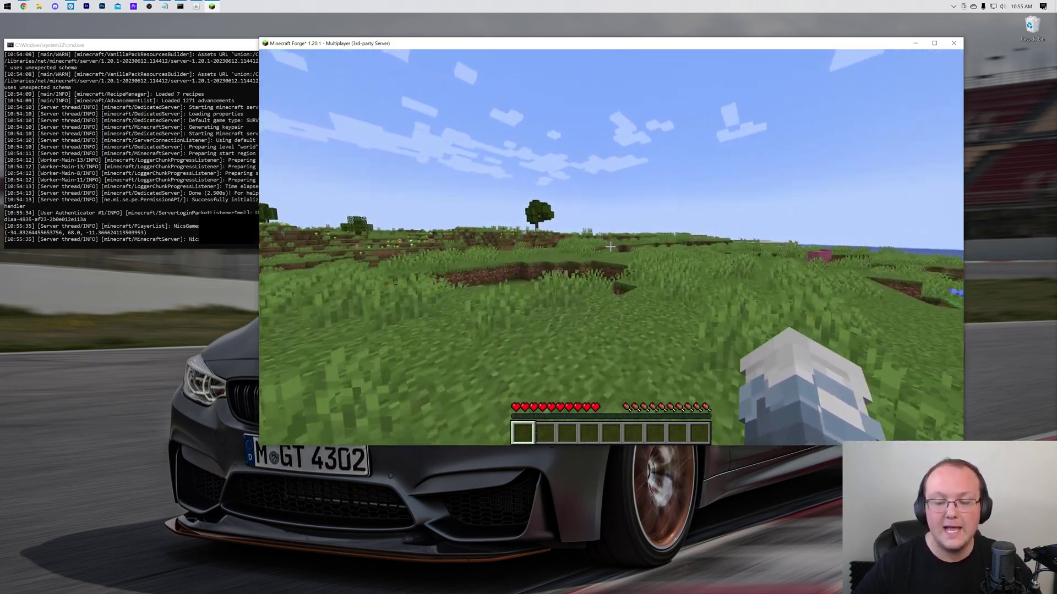
key("w")
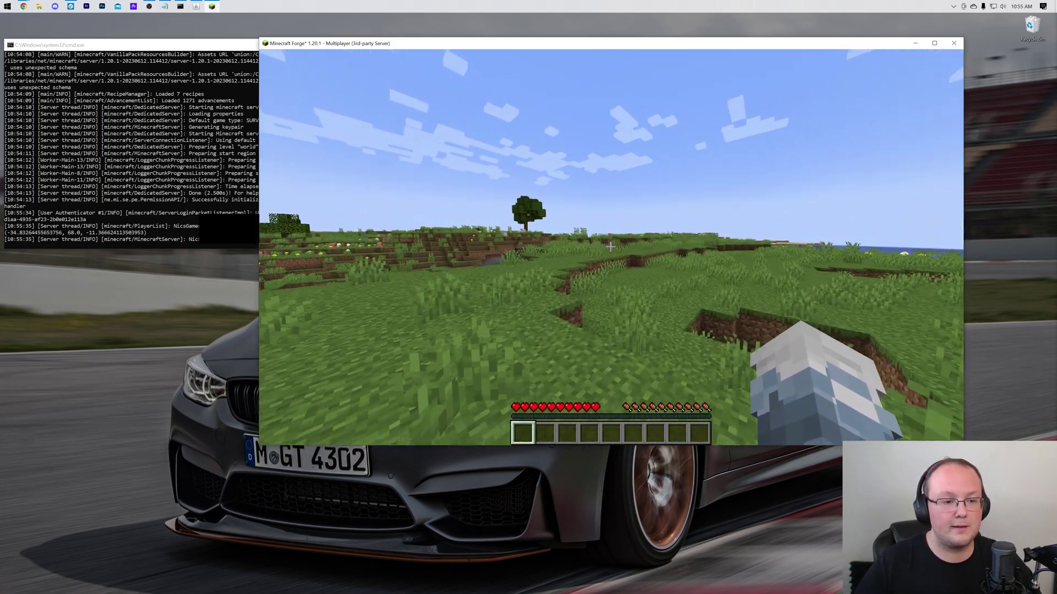
key("w")
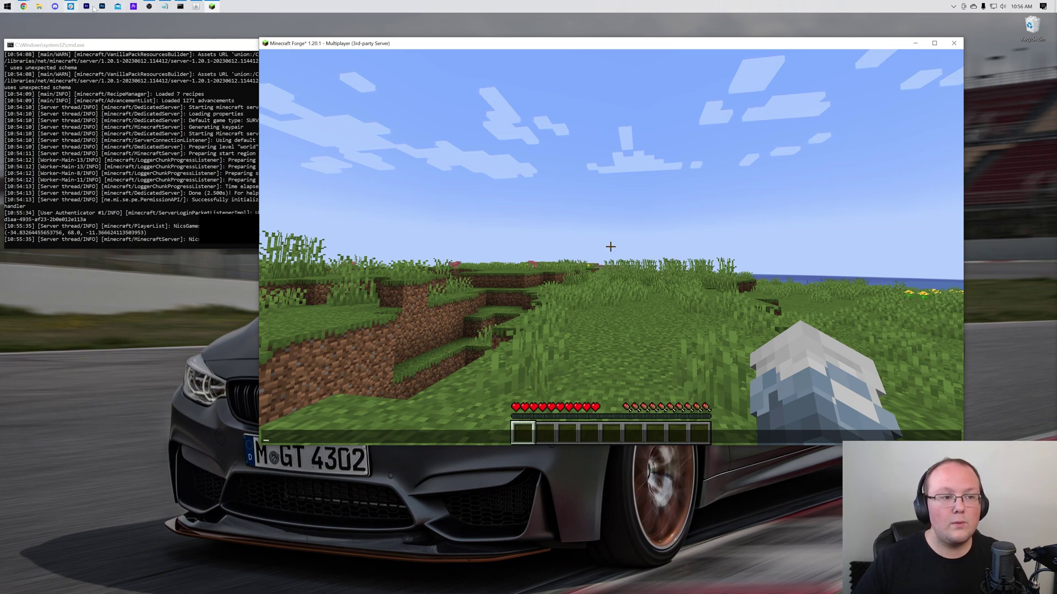
- Move the game window aside, switch to Chrome and view the YouTube video on allowing Java through the firewall, including its description
left_click_drag(332, 46, 276, 48)
left_click(23, 6)
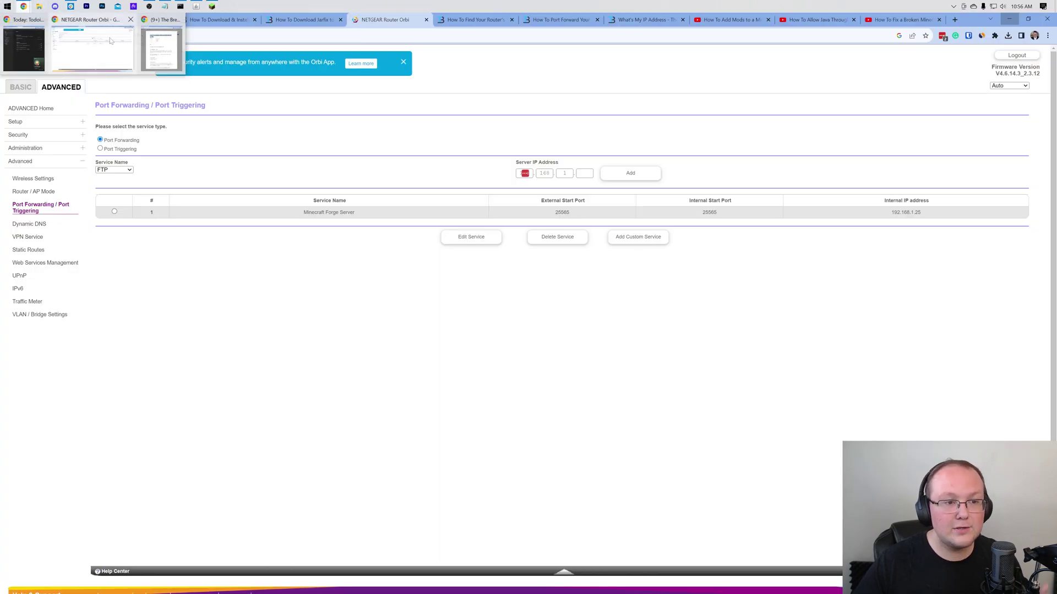
left_click(820, 20)
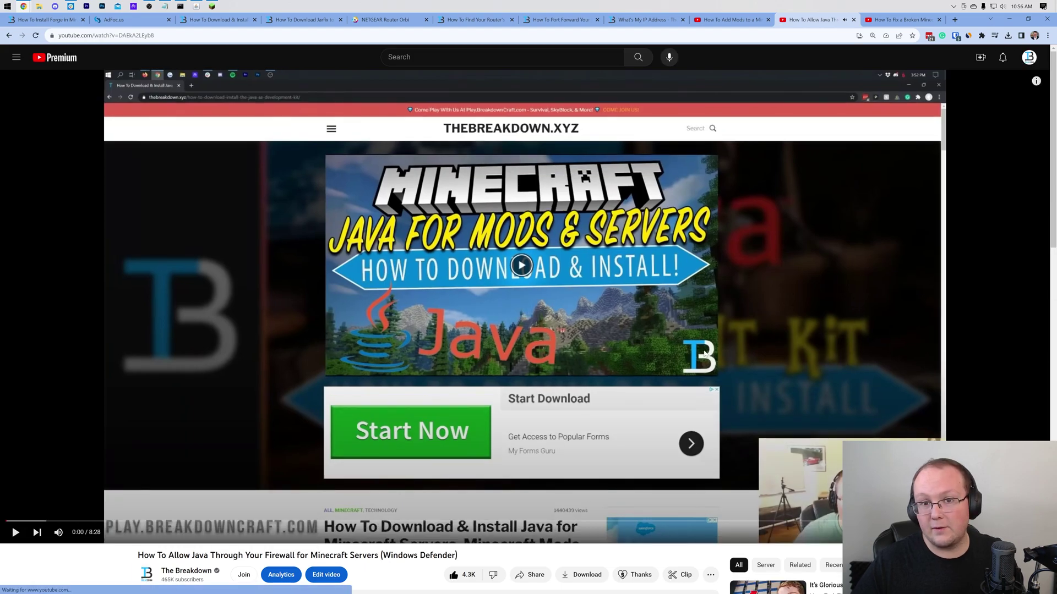
scroll(688, 336, "down", 5)
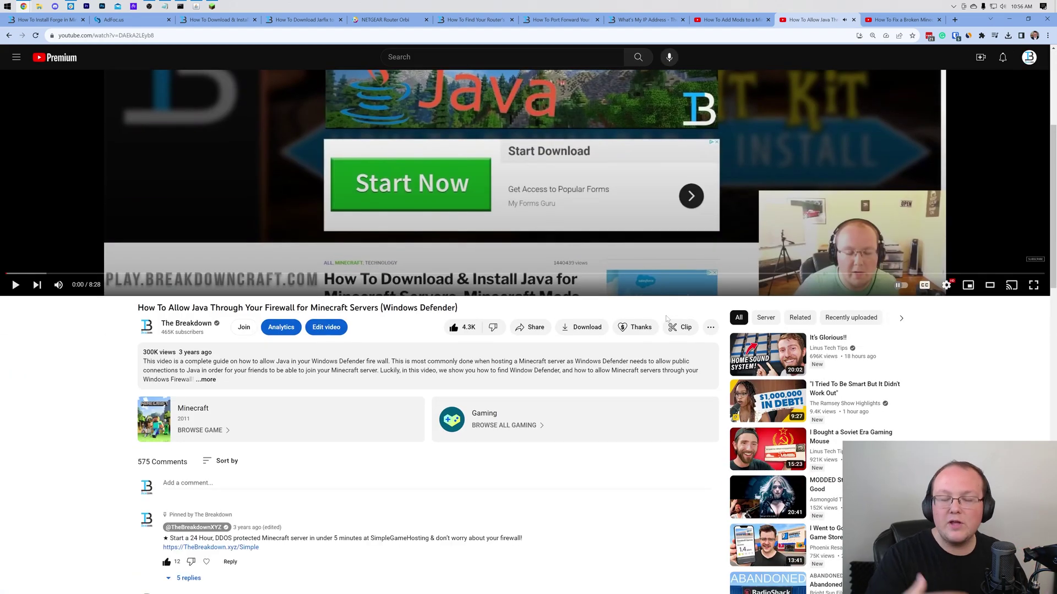